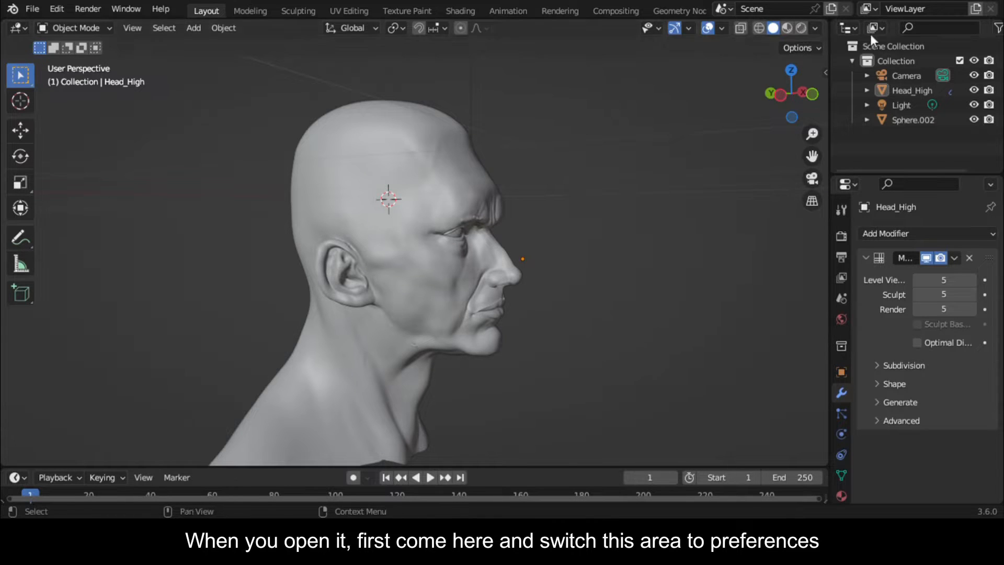
# Step: Switch the 3D viewport area to Preferences, find the Rigging: Rigify add-on and enable it
pyautogui.moveTo(625, 259); pyautogui.dragTo(652, 209, button='middle')
pyautogui.click(79, 27)
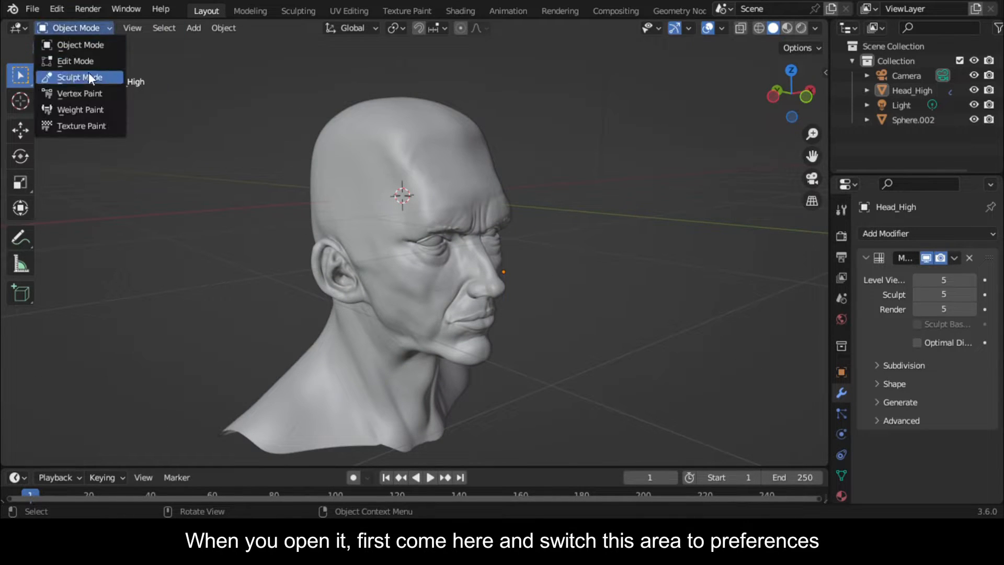
pyautogui.moveTo(19, 28)
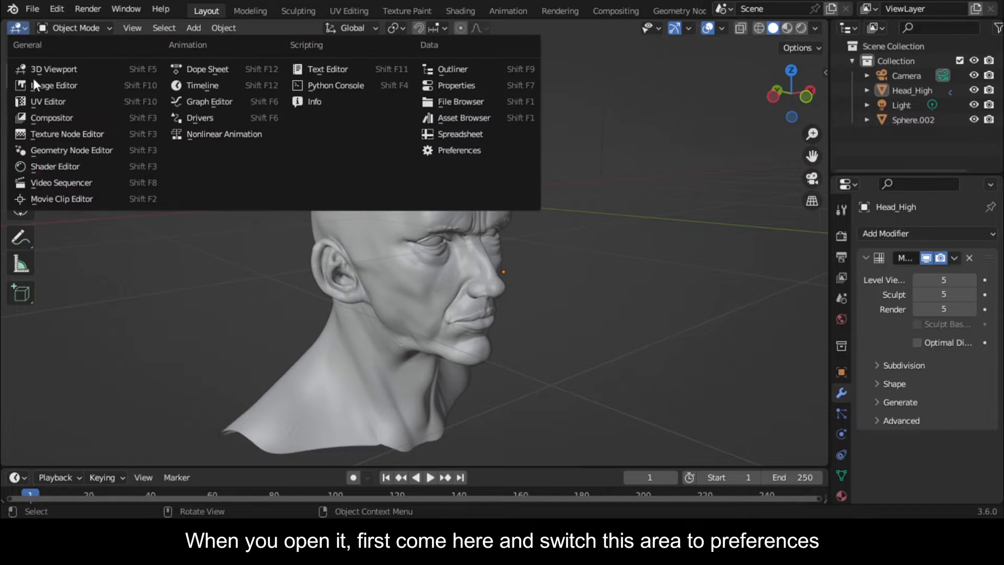
pyautogui.click(447, 147)
pyautogui.click(56, 173)
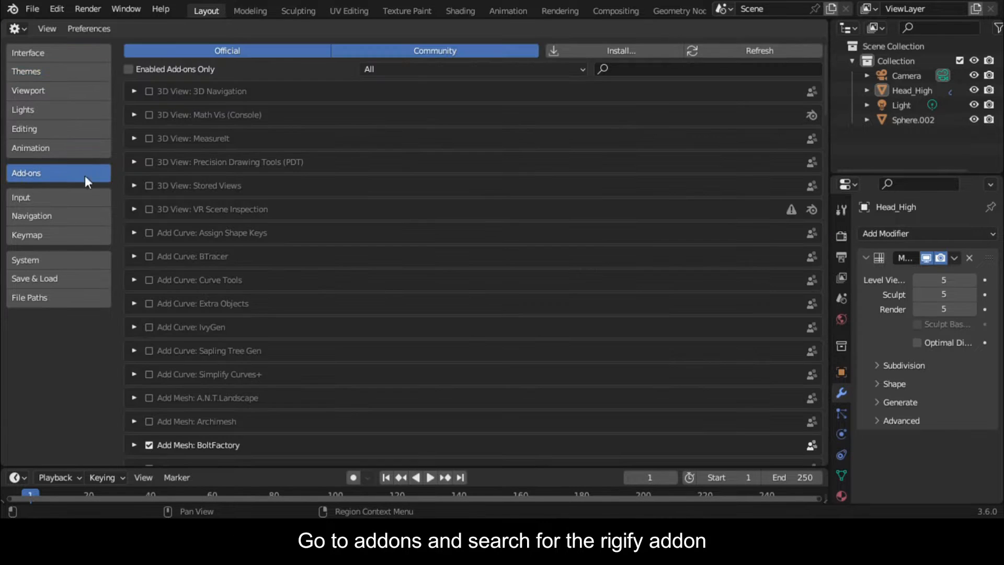
pyautogui.write('rig')
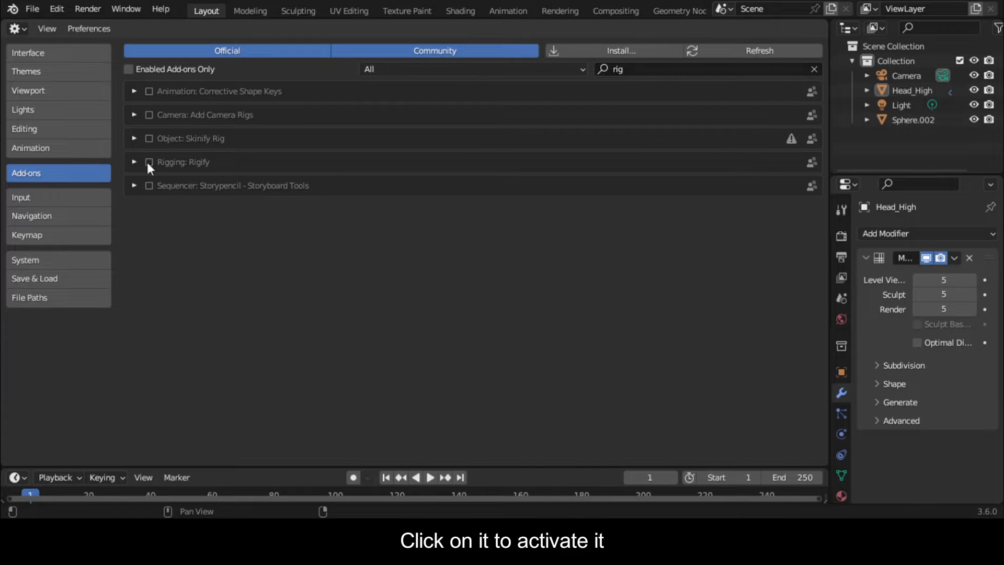
pyautogui.click(149, 162)
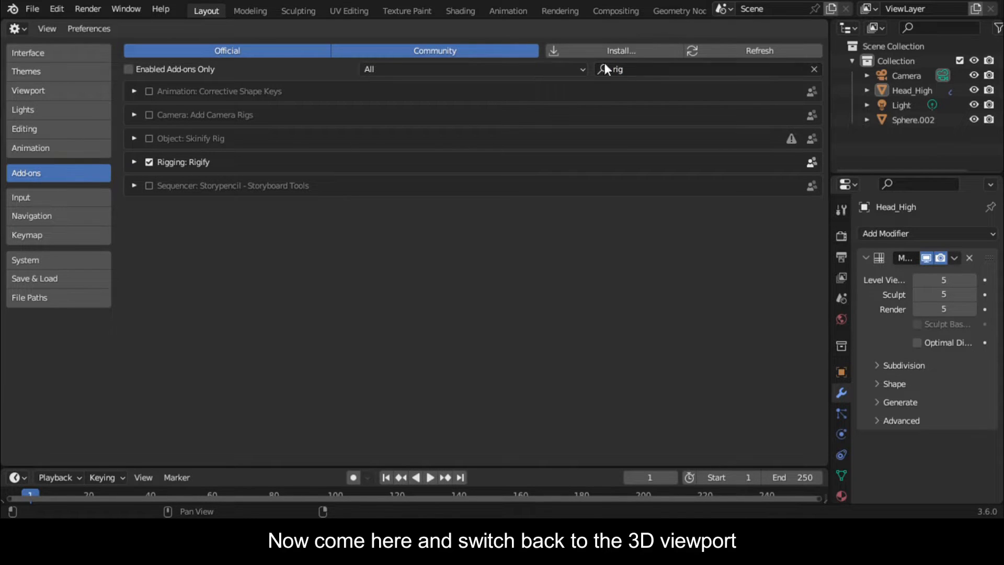
# Step: Return the area to the 3D viewport and add a Human (Meta-Rig) armature to the scene
pyautogui.click(21, 28)
pyautogui.click(76, 73)
pyautogui.click(465, 195)
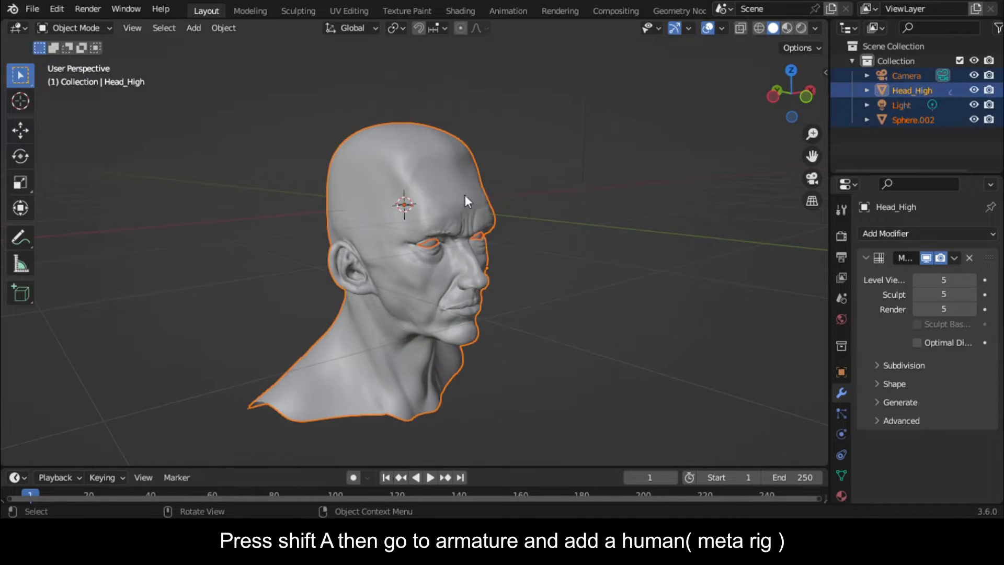
pyautogui.hotkey('shift', 'a')
pyautogui.moveTo(458, 325)
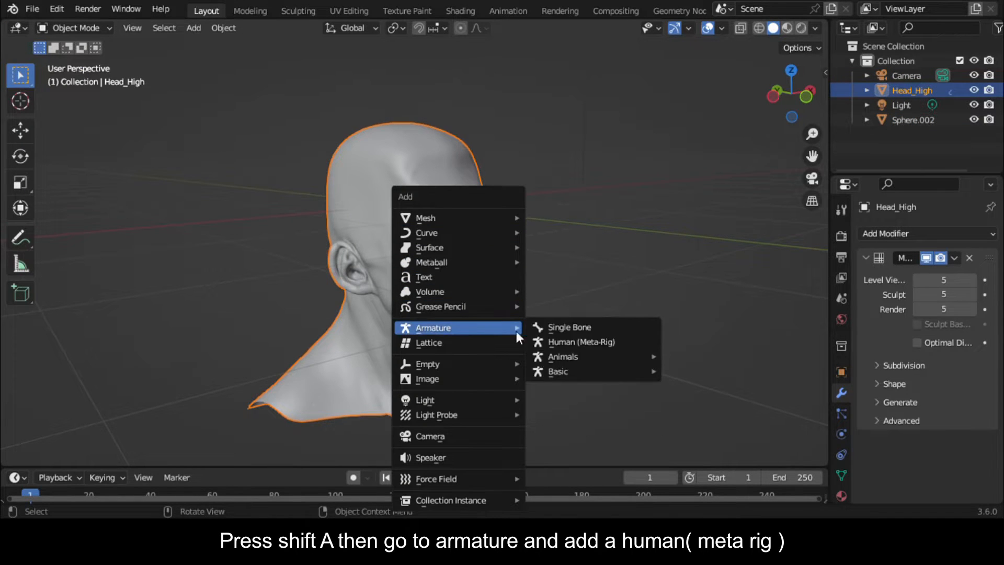
pyautogui.click(558, 341)
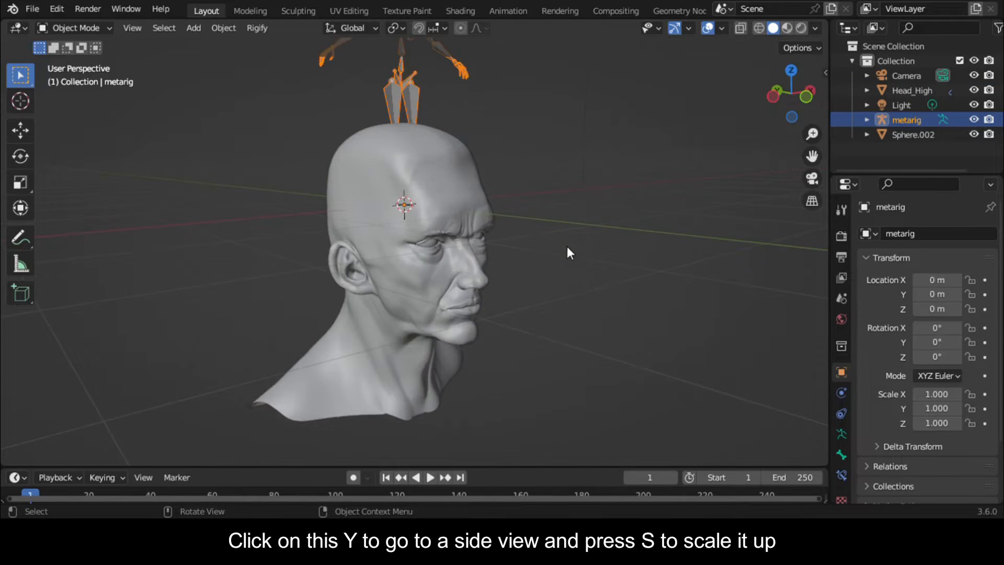
# Step: Scale the human meta-rig up uniformly to about 1.56 in the front view
pyautogui.moveTo(815, 93); pyautogui.dragTo(789, 166)
pyautogui.scroll(1, 789, 165)
pyautogui.scroll(-3, 788, 165)
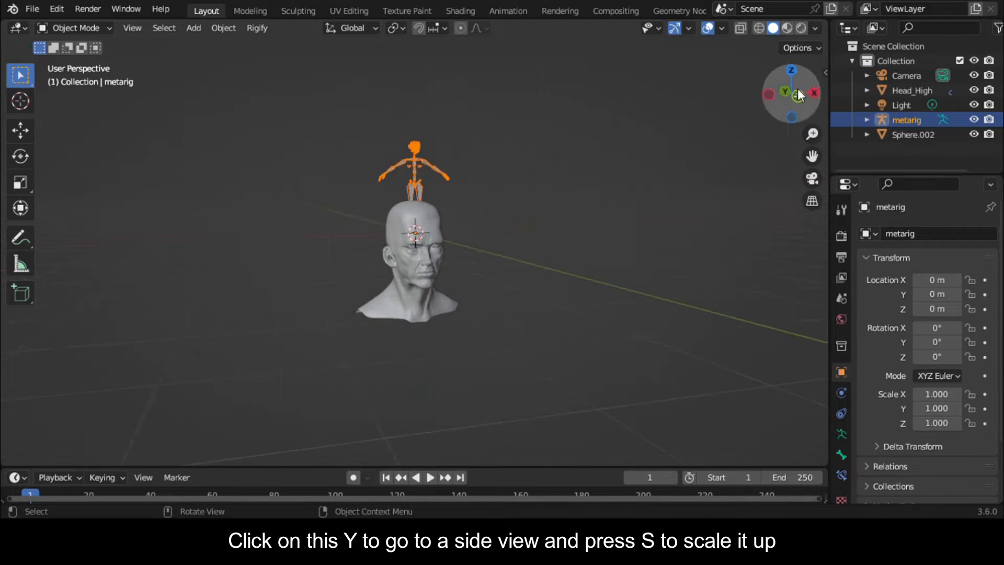
pyautogui.click(799, 93)
pyautogui.scroll(2, 595, 225)
pyautogui.press('s')
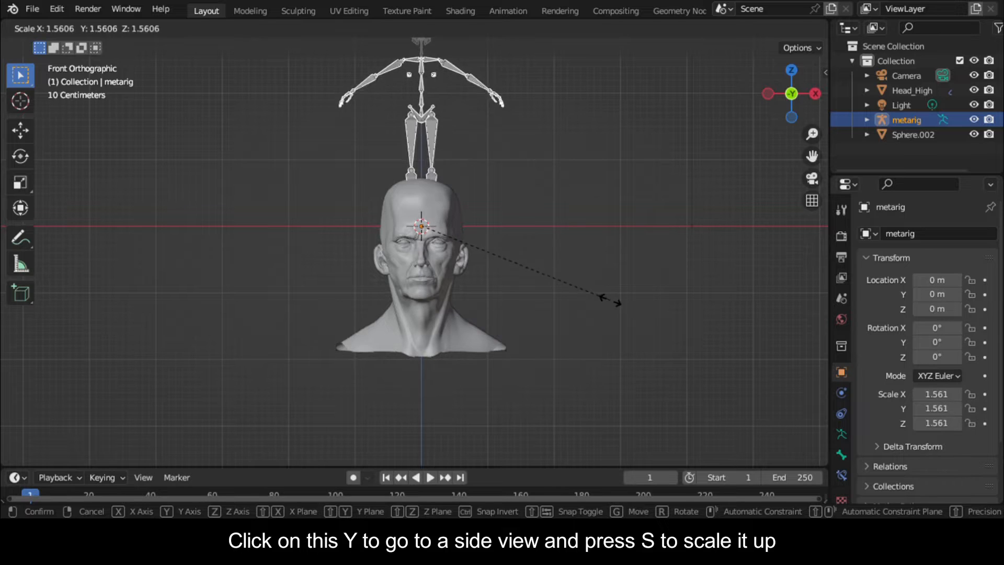
pyautogui.click(613, 296)
# Step: In Edit Mode, delete all of the meta-rig's body bones below the head
pyautogui.scroll(-1, 541, 264)
pyautogui.press('Tab')
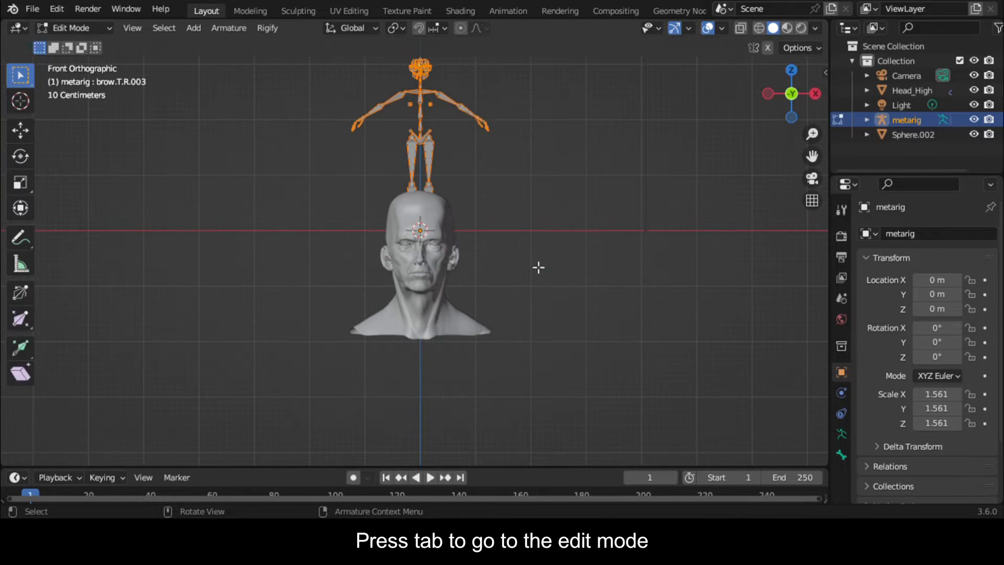
pyautogui.scroll(2, 483, 209)
pyautogui.scroll(-3, 489, 209)
pyautogui.keyDown('shift'); pyautogui.moveTo(343, 118); pyautogui.dragTo(332, 209, button='middle'); pyautogui.keyUp('shift')
pyautogui.moveTo(332, 210); pyautogui.dragTo(533, 358)
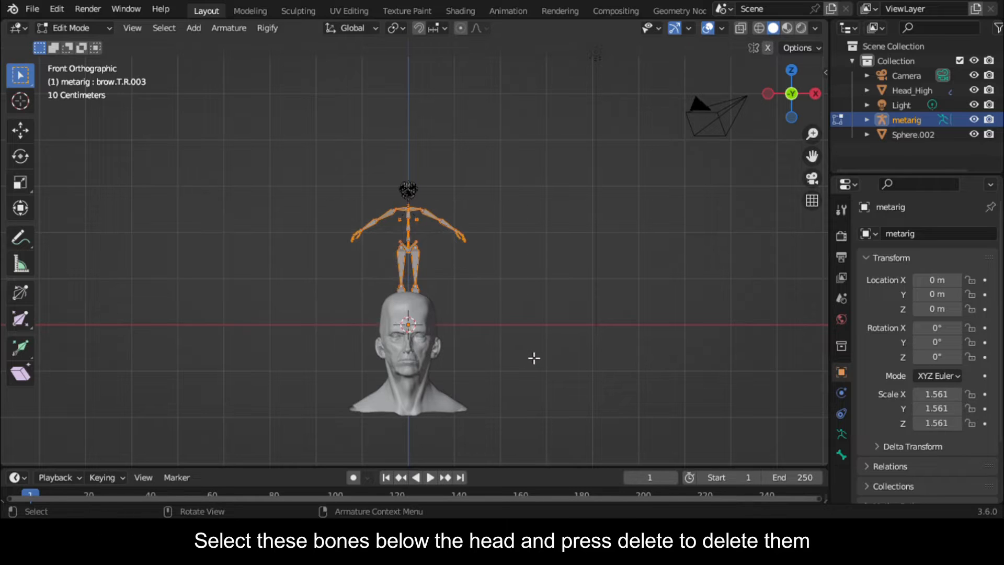
pyautogui.press('Delete')
pyautogui.click(580, 252)
# Step: Turn on X-ray and move all the remaining head bones down along Z onto the sculpted face
pyautogui.scroll(2, 559, 260)
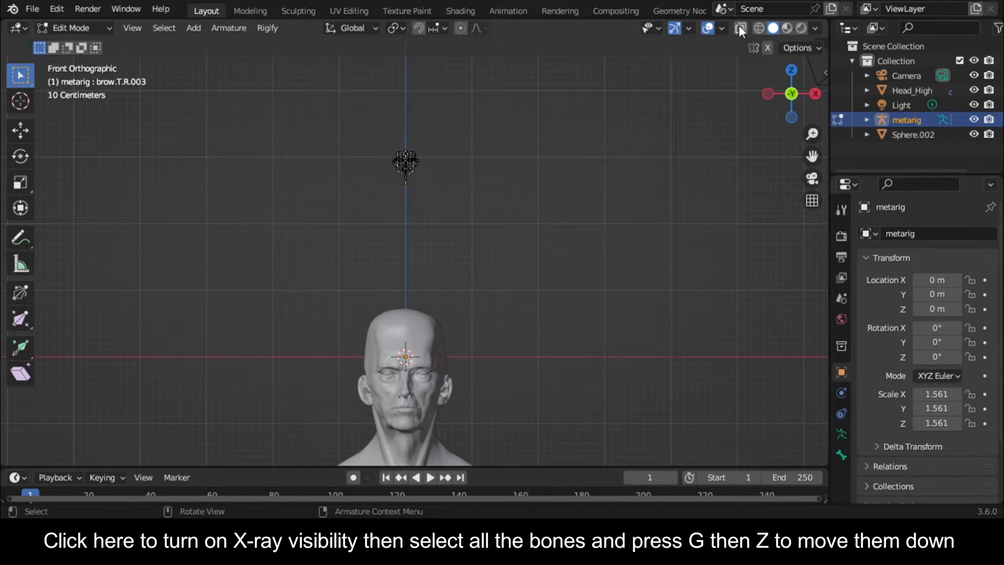
pyautogui.click(739, 28)
pyautogui.moveTo(369, 124); pyautogui.dragTo(447, 196)
pyautogui.scroll(1, 486, 231)
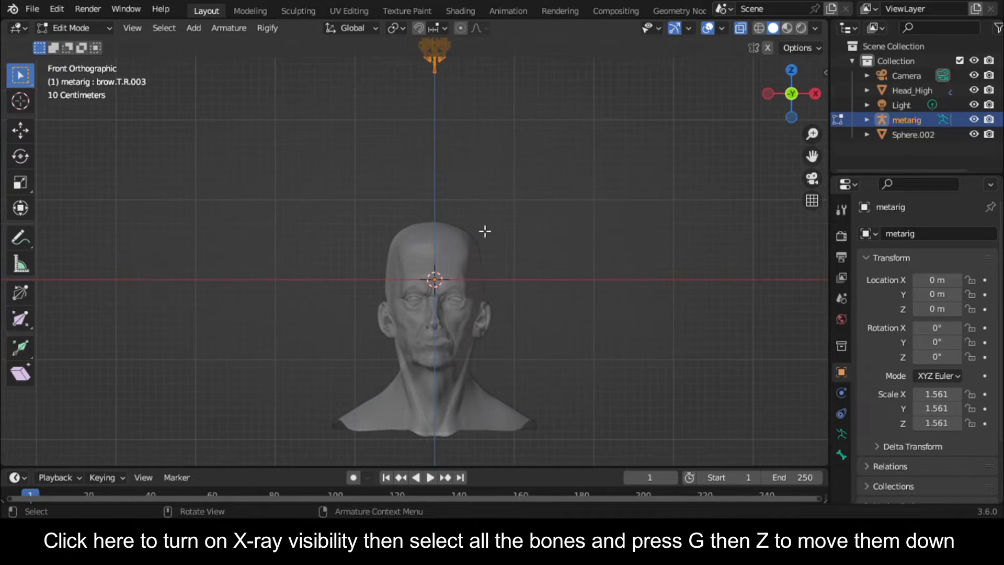
pyautogui.press('g')
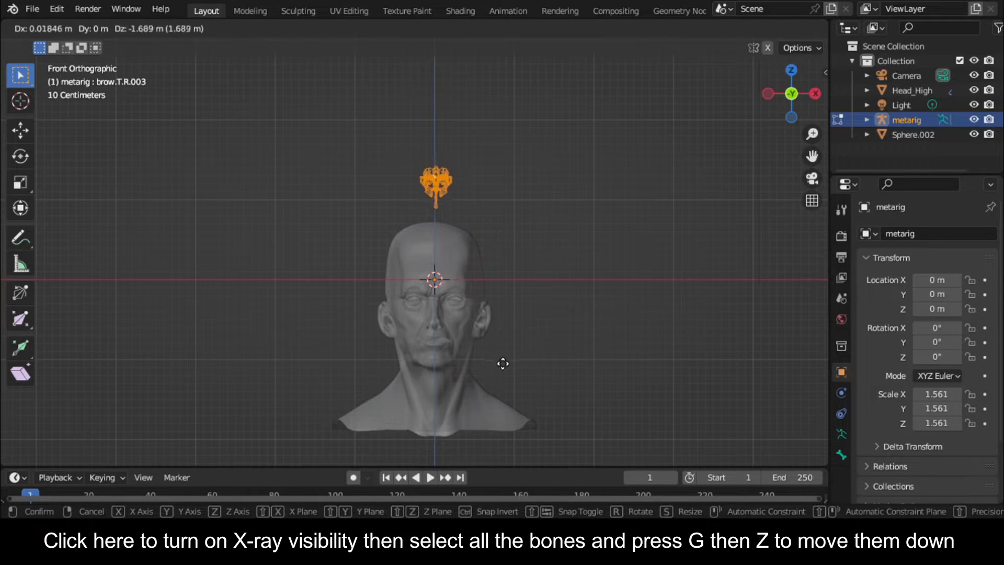
pyautogui.press('z')
pyautogui.click(501, 28)
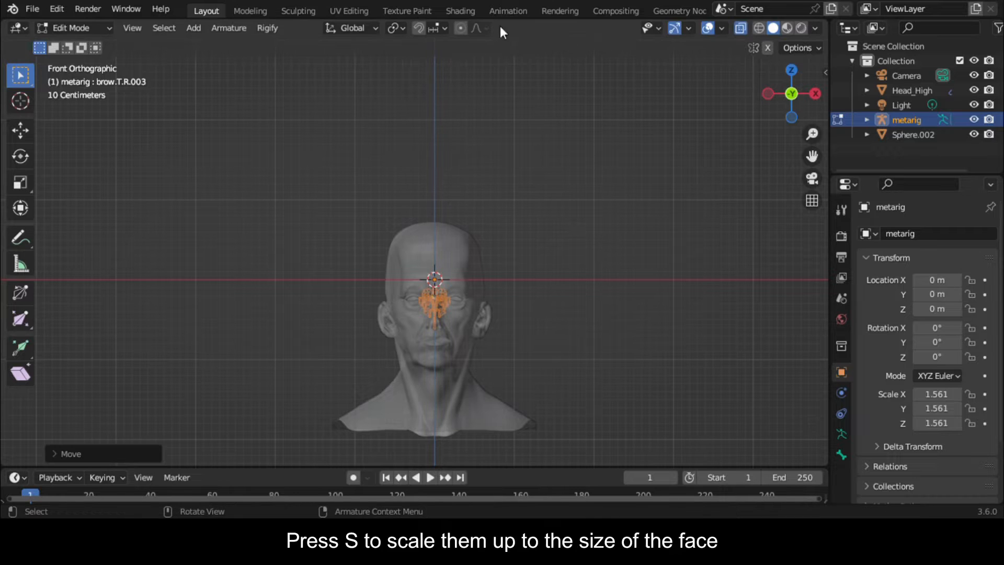
# Step: Scale the head bones up to the size of the face and align them with it along Z
pyautogui.scroll(3, 474, 315)
pyautogui.press('s')
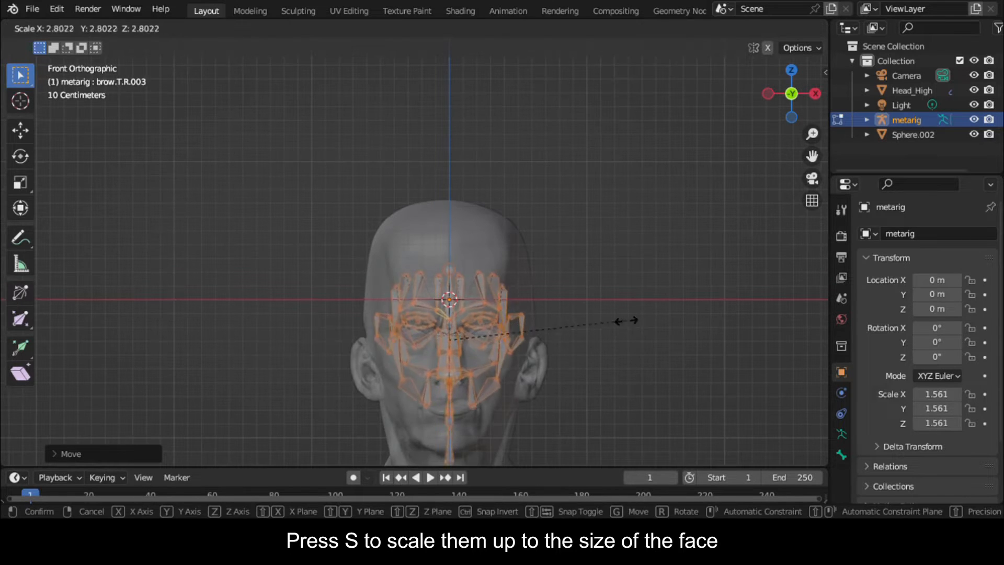
pyautogui.click(668, 361)
pyautogui.moveTo(812, 156); pyautogui.dragTo(805, 29)
pyautogui.press('g')
pyautogui.press('z')
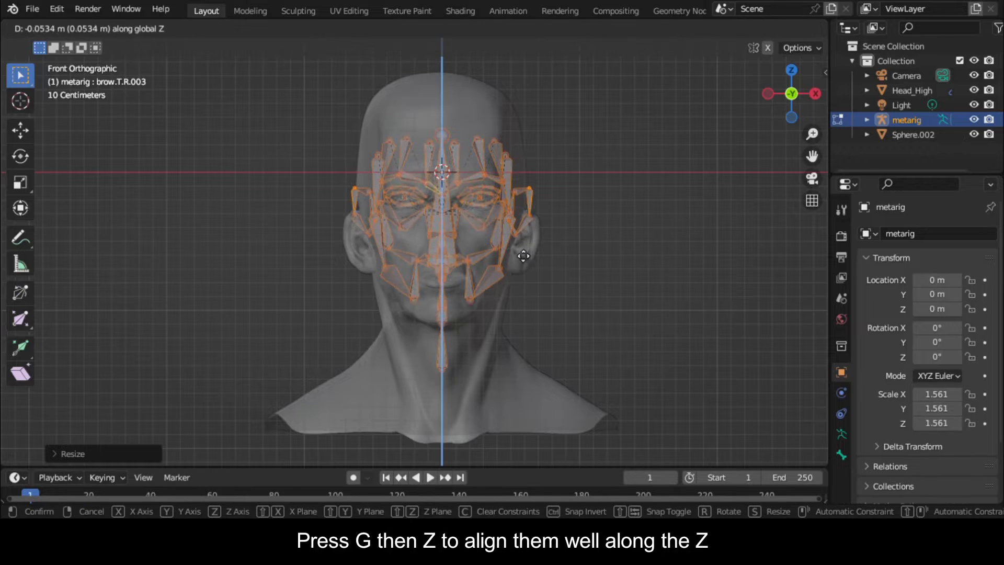
pyautogui.click(528, 265)
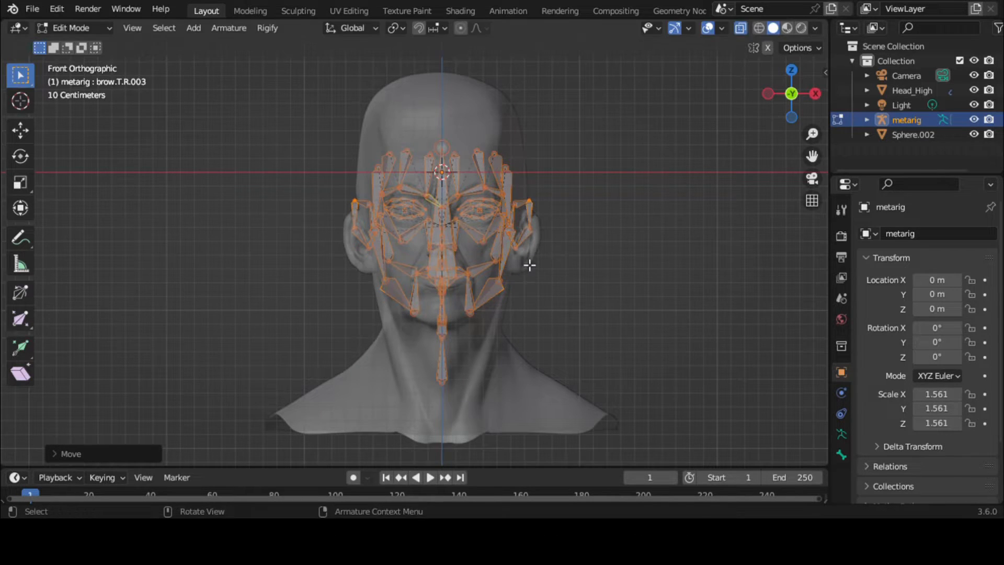
pyautogui.scroll(1, 503, 325)
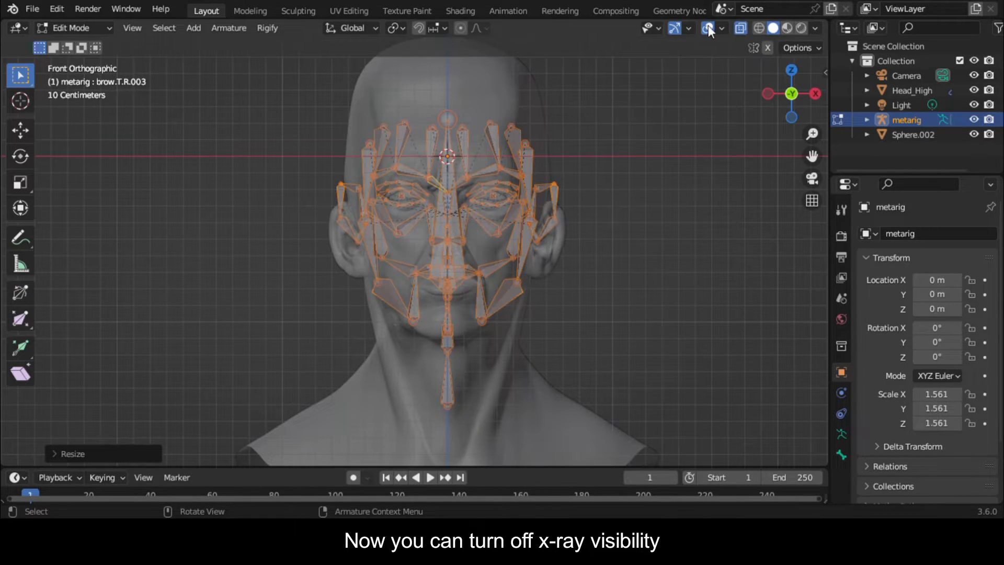
# Step: Turn off X-ray and set the meta-rig to display In Front of the head mesh
pyautogui.click(740, 27)
pyautogui.scroll(-1, 511, 350)
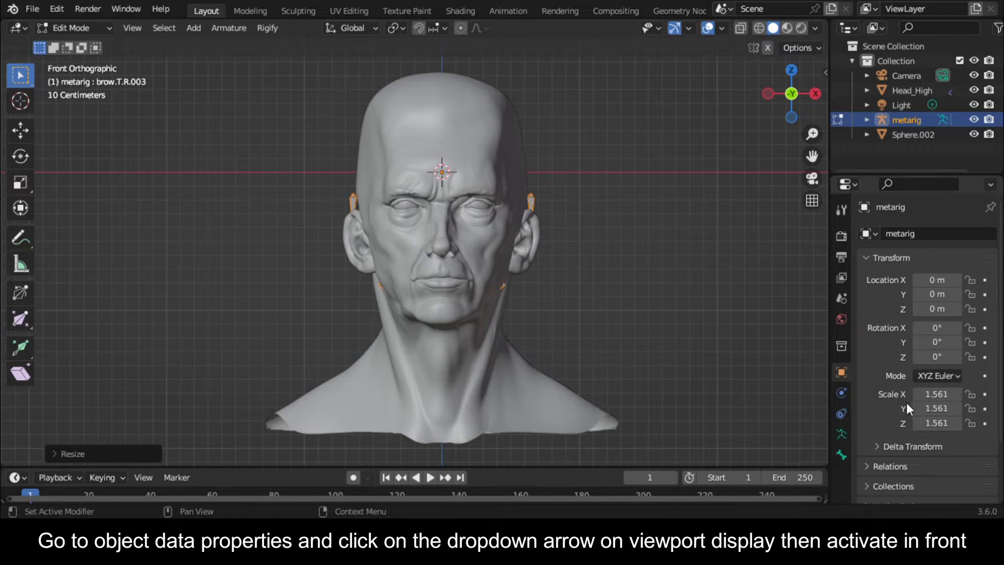
pyautogui.scroll(-3, 906, 404)
pyautogui.click(867, 474)
pyautogui.scroll(-3, 900, 446)
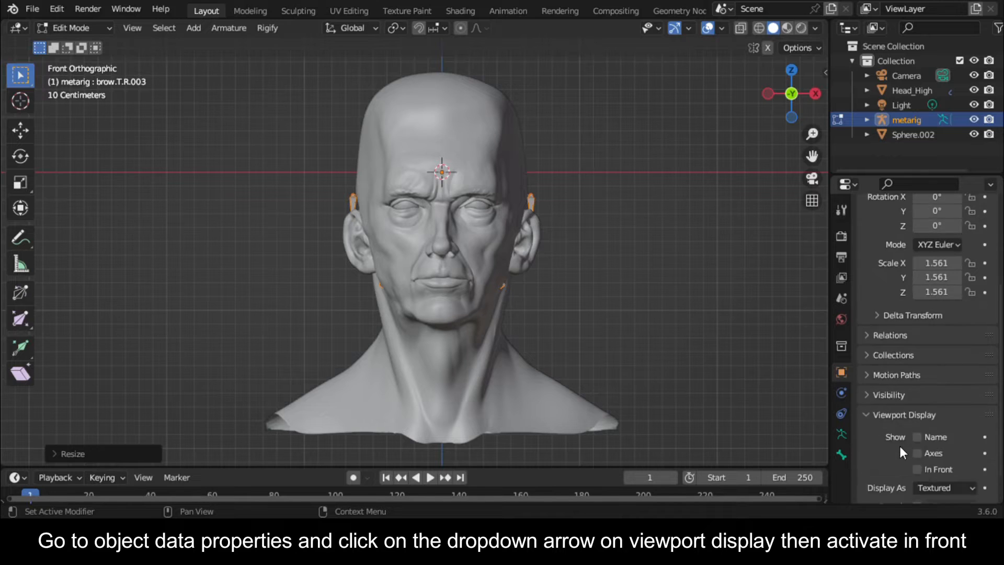
pyautogui.click(917, 440)
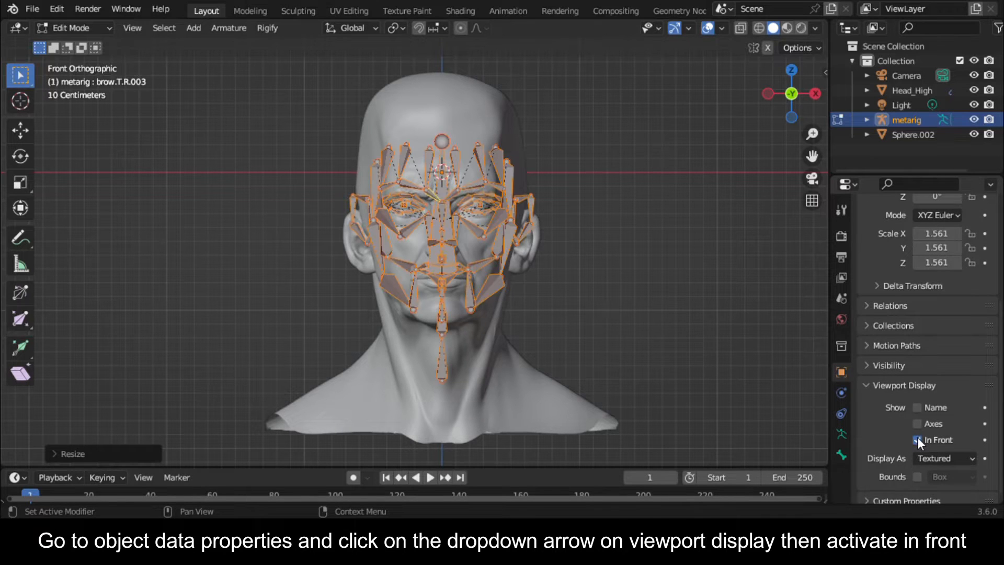
# Step: Delete the leftover neck bone spine.004 below the chin
pyautogui.scroll(3, 521, 421)
pyautogui.scroll(-2, 521, 421)
pyautogui.click(455, 419)
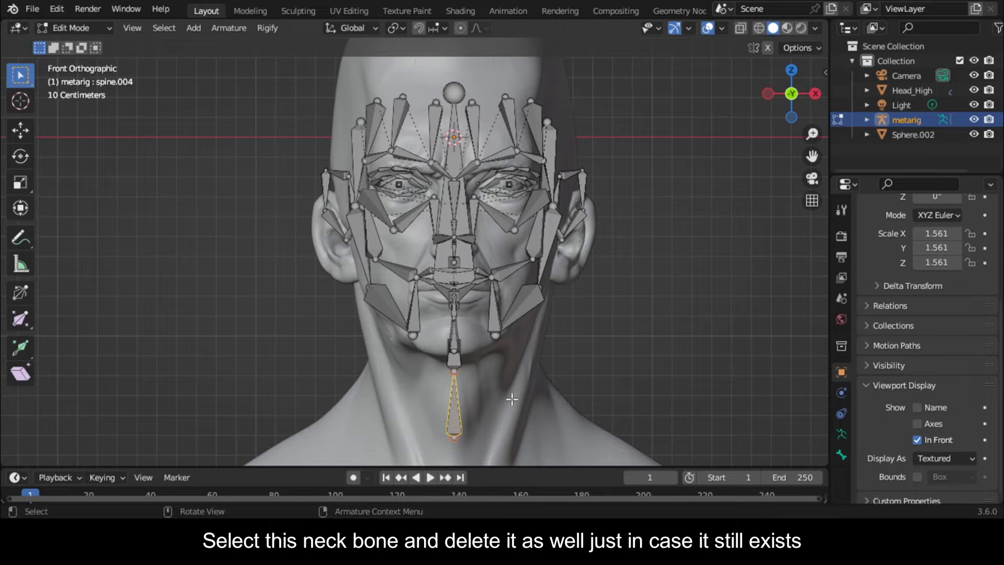
pyautogui.press('x')
pyautogui.click(506, 393)
# Step: Select all the remaining face bones and adjust their overall scale to fit the head
pyautogui.scroll(-3, 510, 397)
pyautogui.moveTo(339, 151); pyautogui.dragTo(557, 313)
pyautogui.scroll(2, 554, 294)
pyautogui.press('s')
pyautogui.click(564, 290)
# Step: In the right side view, move all the bones forward about 0.445 m to align with the face profile
pyautogui.moveTo(564, 290); pyautogui.dragTo(652, 256, button='middle')
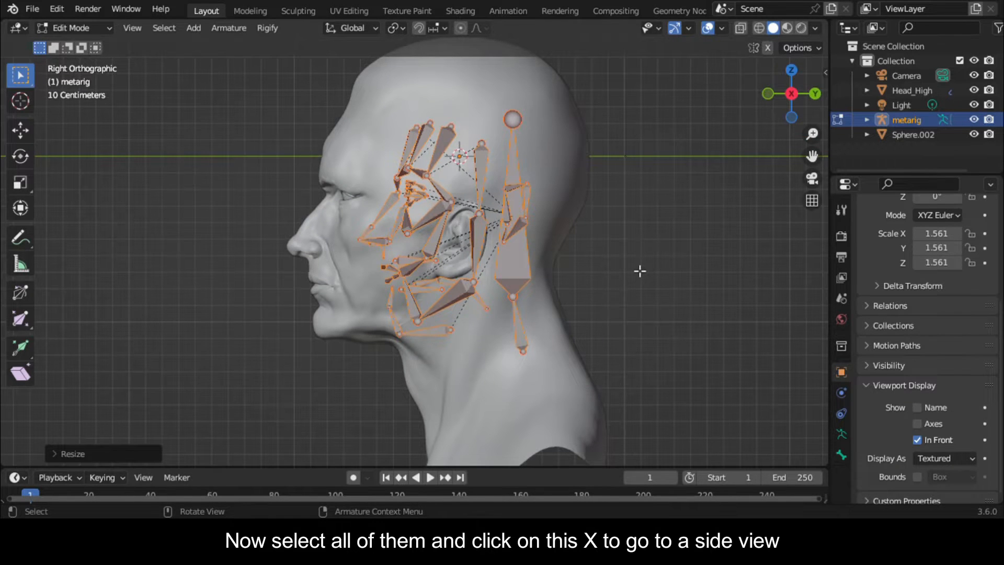
pyautogui.press('g')
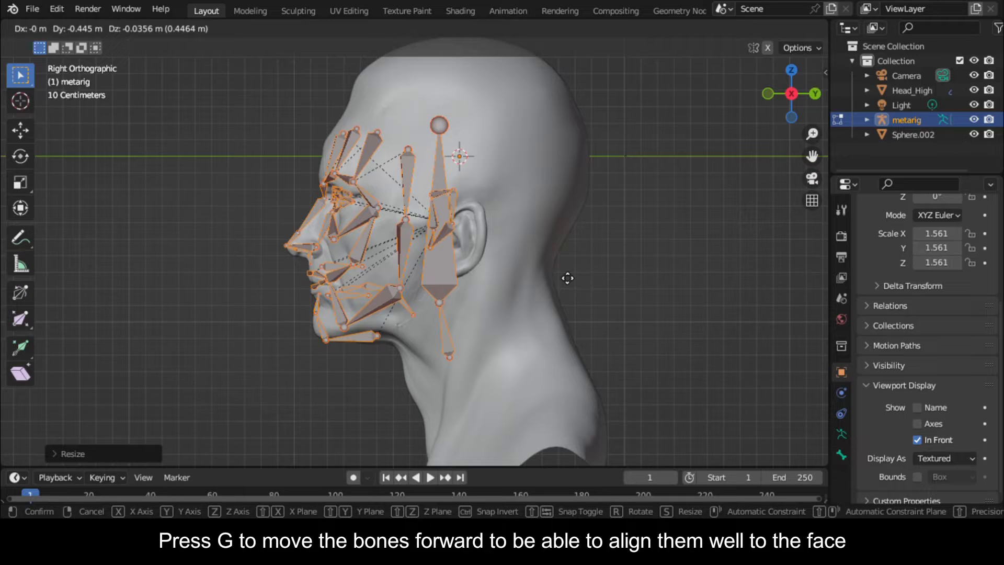
pyautogui.click(568, 277)
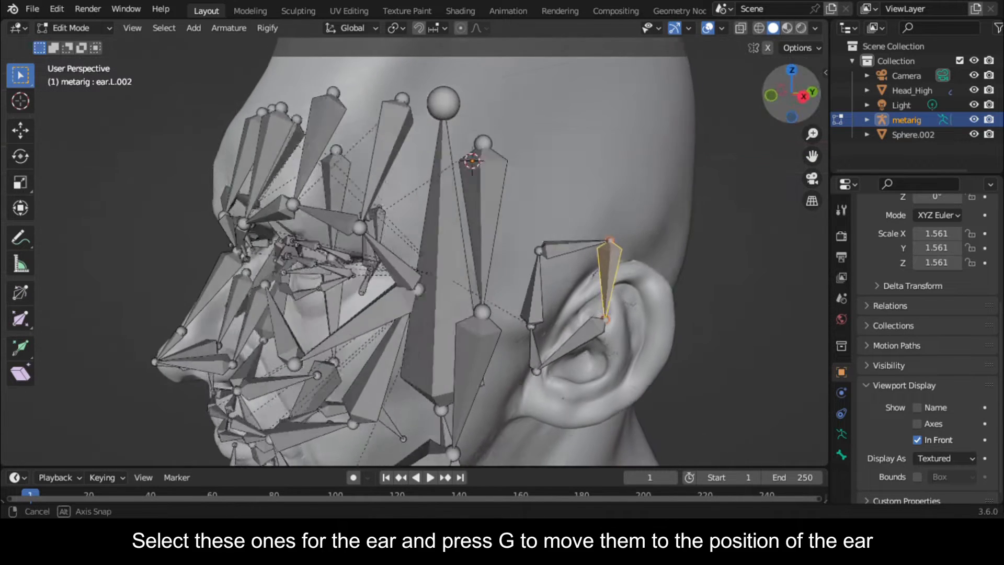
# Step: Select the left ear bones and move them back and down onto the sculpted ear in the side view
pyautogui.scroll(-3, 621, 264)
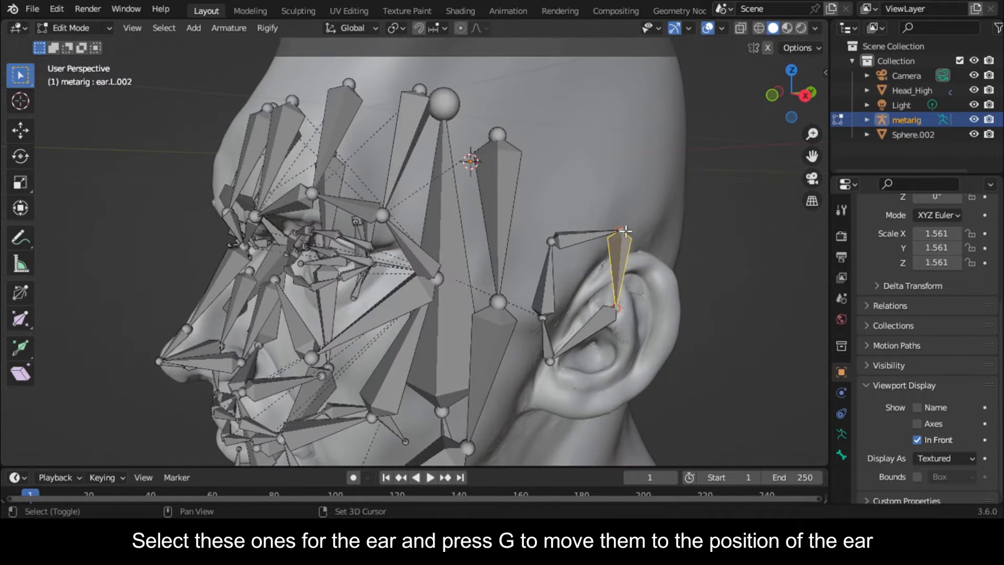
pyautogui.keyDown('shift'); pyautogui.click(624, 312); pyautogui.keyUp('shift')
pyautogui.click(806, 96)
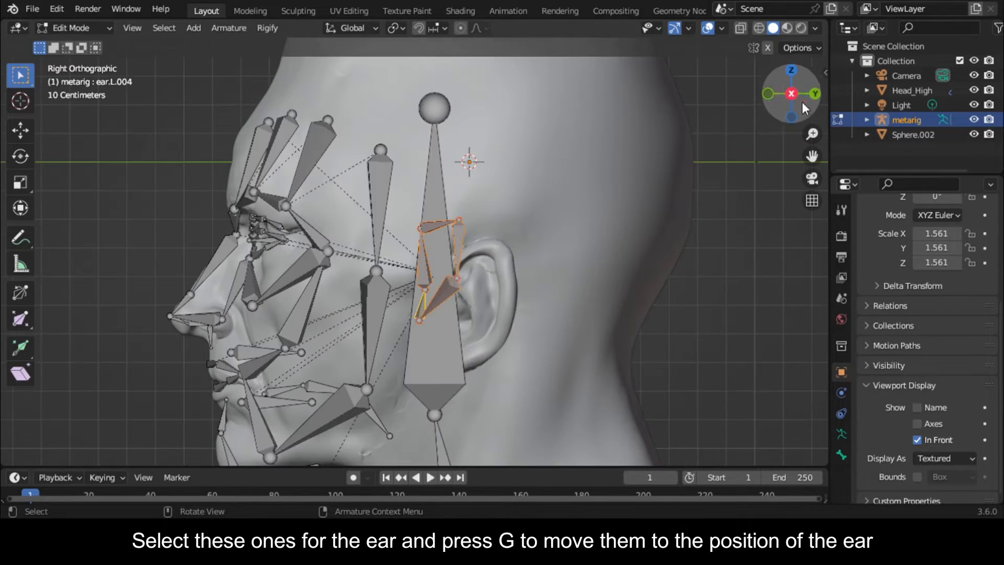
pyautogui.scroll(2, 471, 278)
pyautogui.press('g')
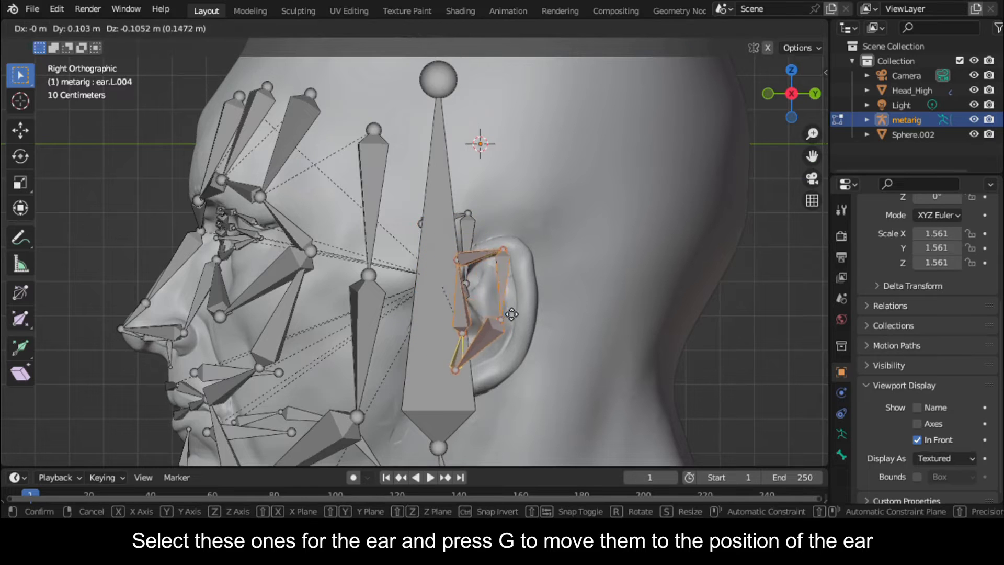
pyautogui.click(516, 311)
# Step: Reposition individual left ear bone joints in the side view to follow the shape of the ear
pyautogui.click(513, 316)
pyautogui.press('g')
pyautogui.click(535, 325)
pyautogui.moveTo(535, 326); pyautogui.dragTo(617, 335, button='middle')
pyautogui.click(804, 97)
pyautogui.press('g')
pyautogui.click(465, 390)
# Step: Move a left ear bone joint in the front view to line it up with the ear
pyautogui.moveTo(466, 390); pyautogui.dragTo(549, 377, button='middle')
pyautogui.click(636, 331)
pyautogui.click(777, 92)
pyautogui.press('g')
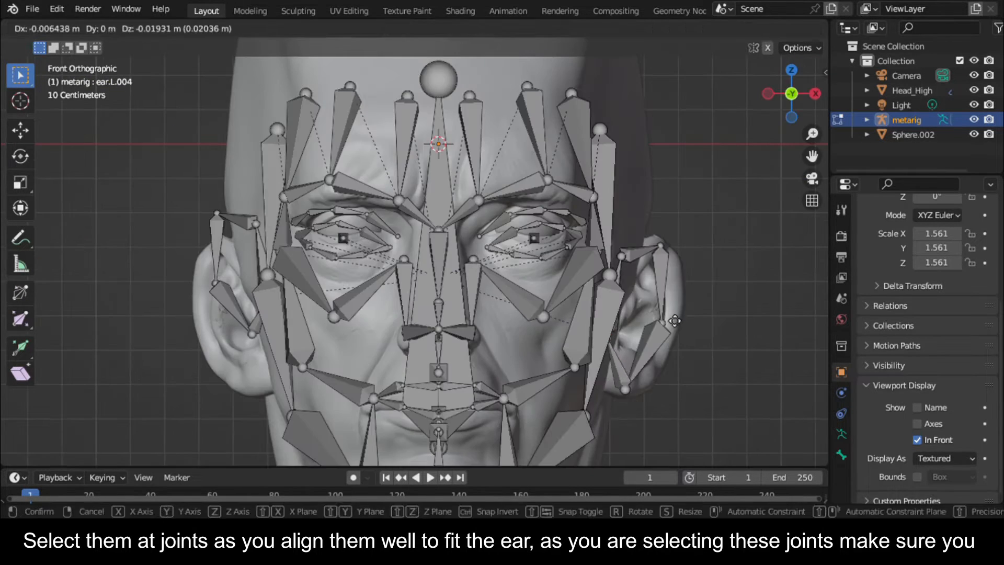
pyautogui.click(795, 107)
# Step: Box-select the joint between the left temple and jaw bones and check its alignment from the back, side and front
pyautogui.moveTo(805, 105); pyautogui.dragTo(784, 123)
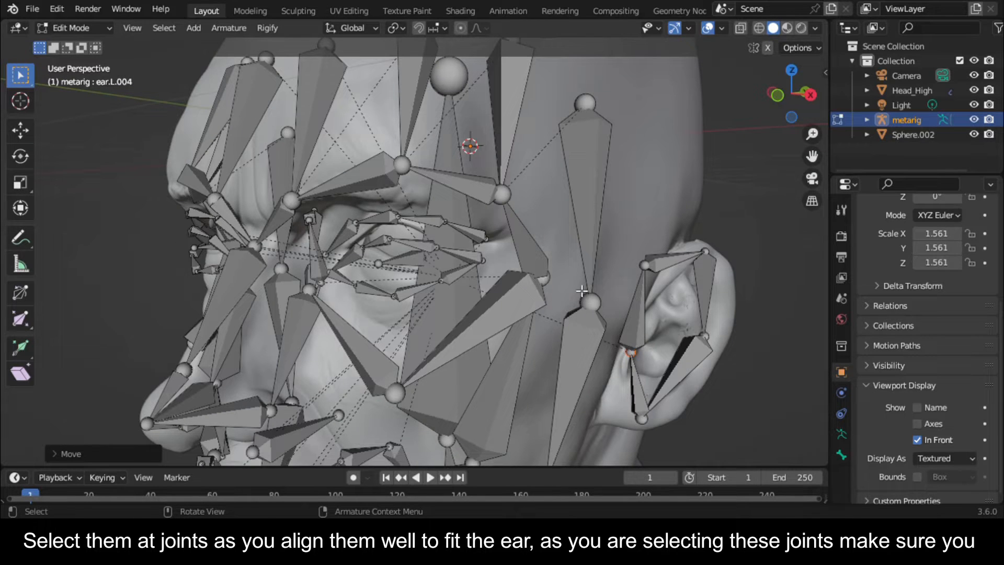
pyautogui.moveTo(581, 277); pyautogui.dragTo(616, 298)
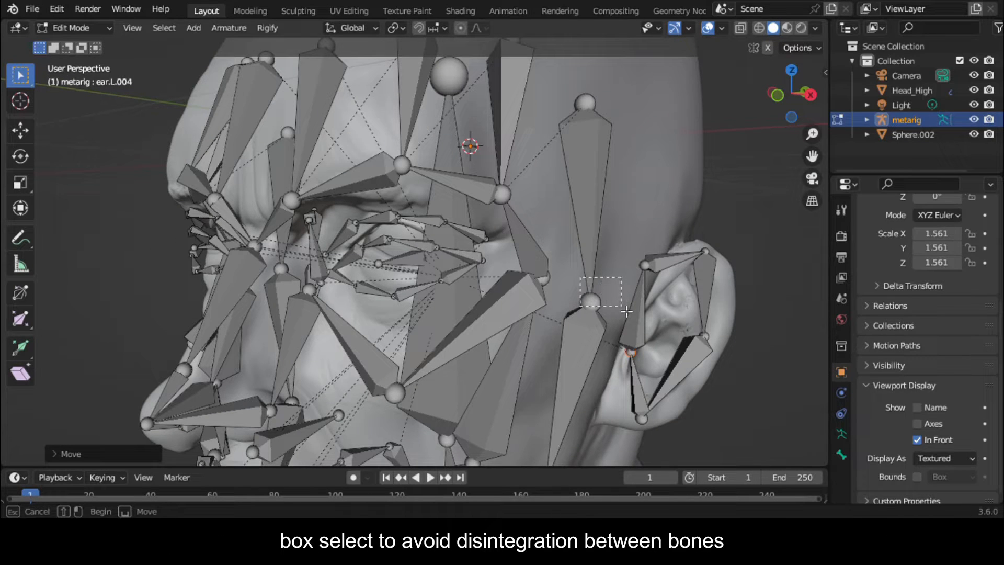
pyautogui.moveTo(635, 312); pyautogui.dragTo(636, 312)
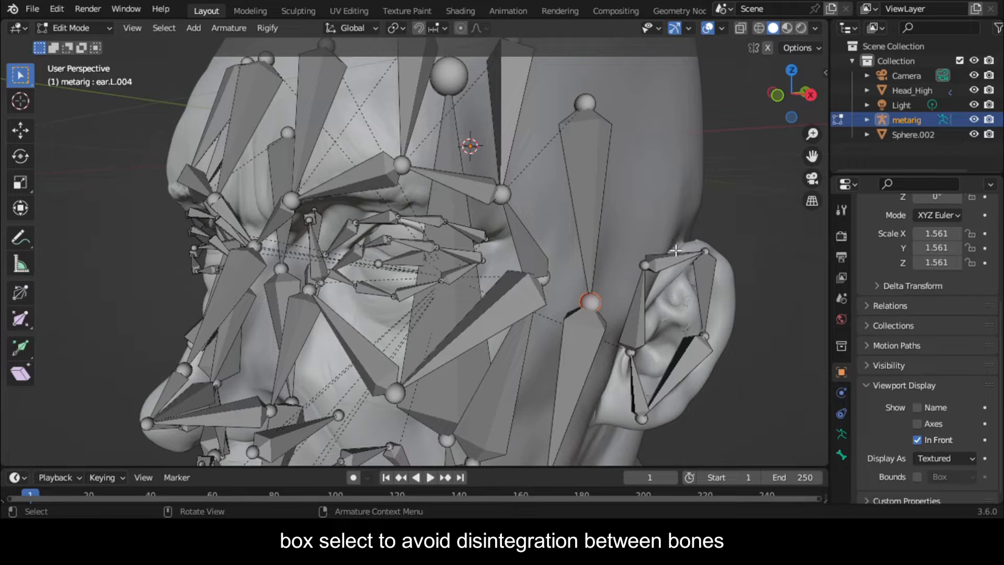
pyautogui.click(802, 92)
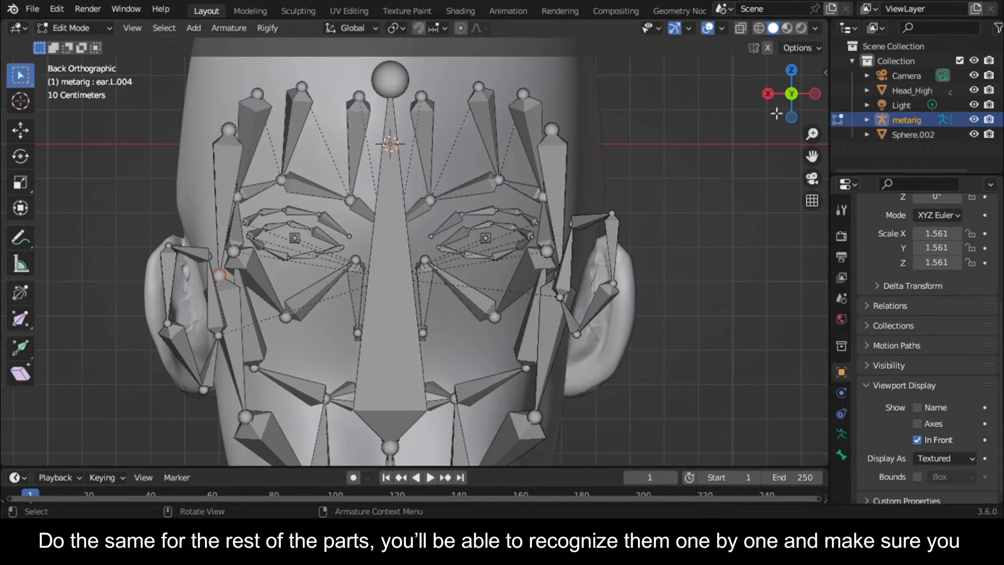
pyautogui.click(815, 92)
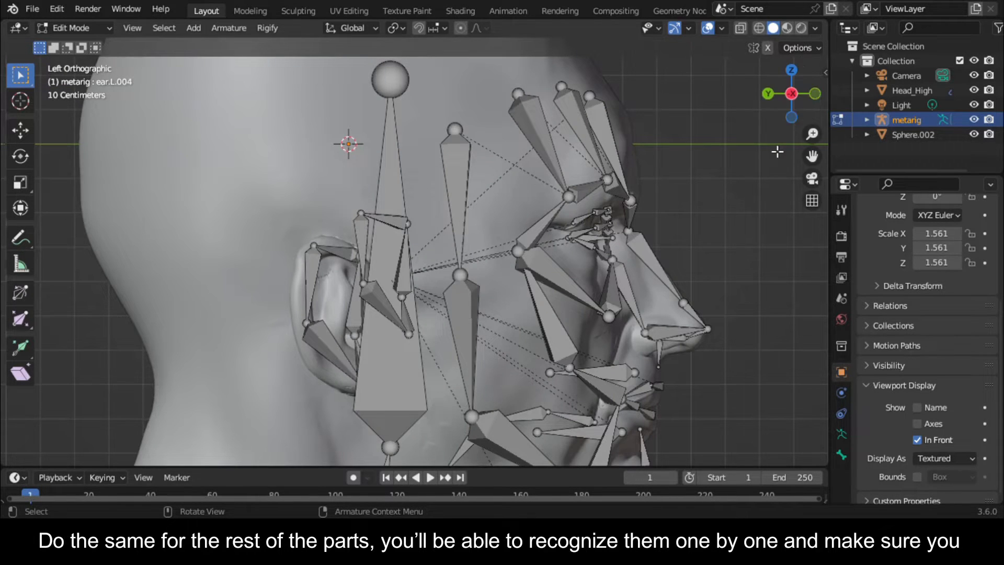
pyautogui.click(814, 96)
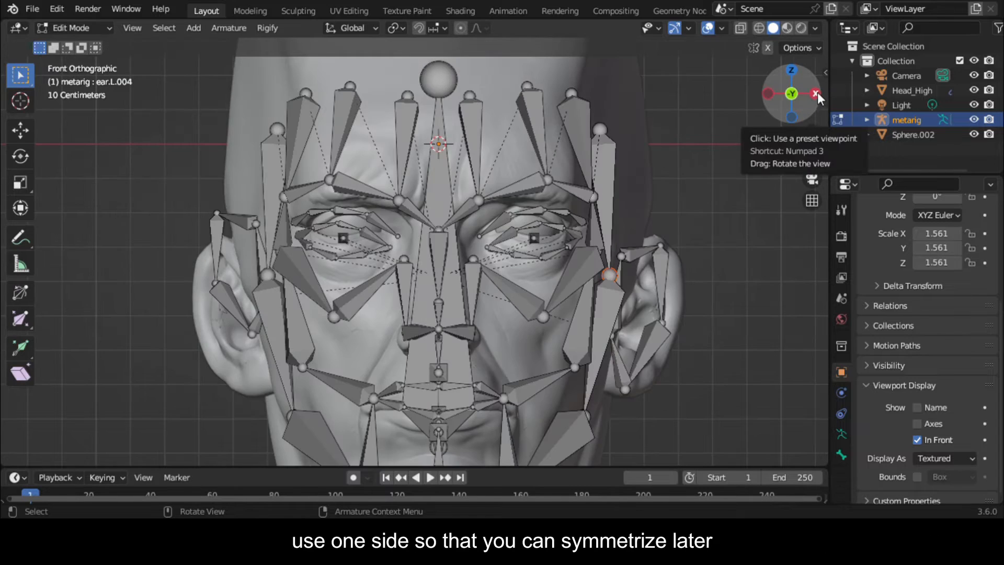
pyautogui.click(818, 93)
pyautogui.scroll(1, 436, 321)
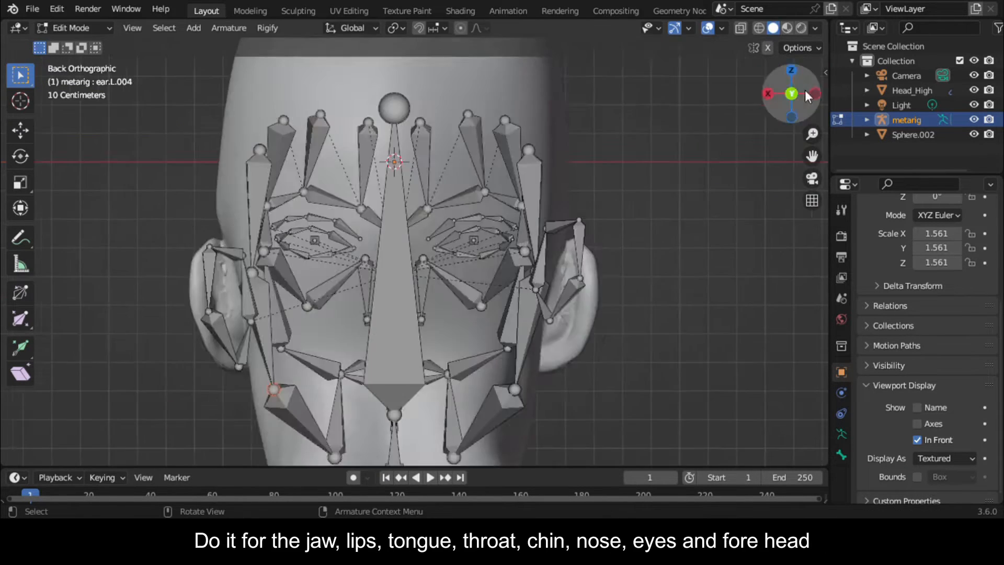
# Step: Move the lower teeth bone upward in the right side view and fit the left cheek and forehead bones to the face
pyautogui.moveTo(792, 93); pyautogui.dragTo(753, 95)
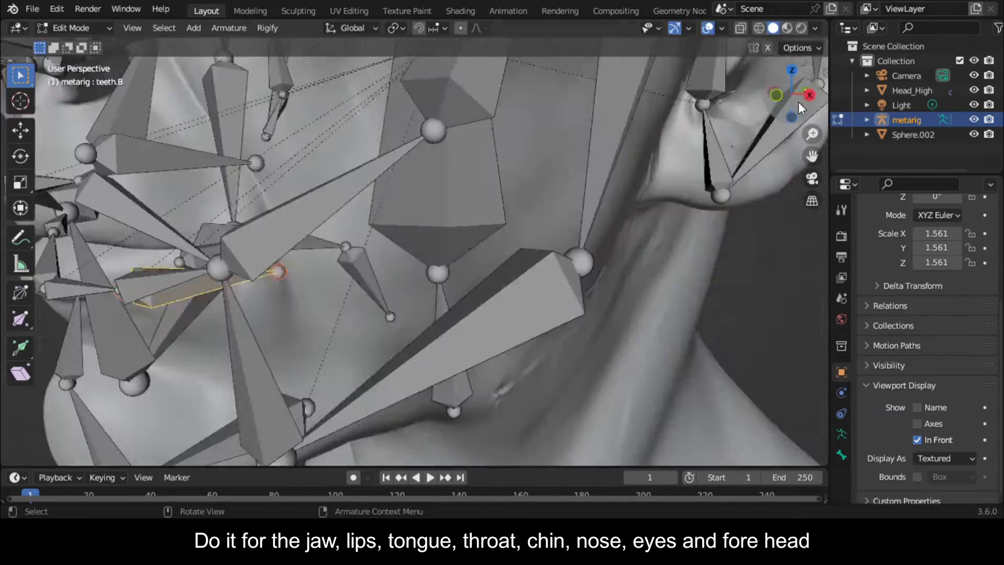
pyautogui.press('g')
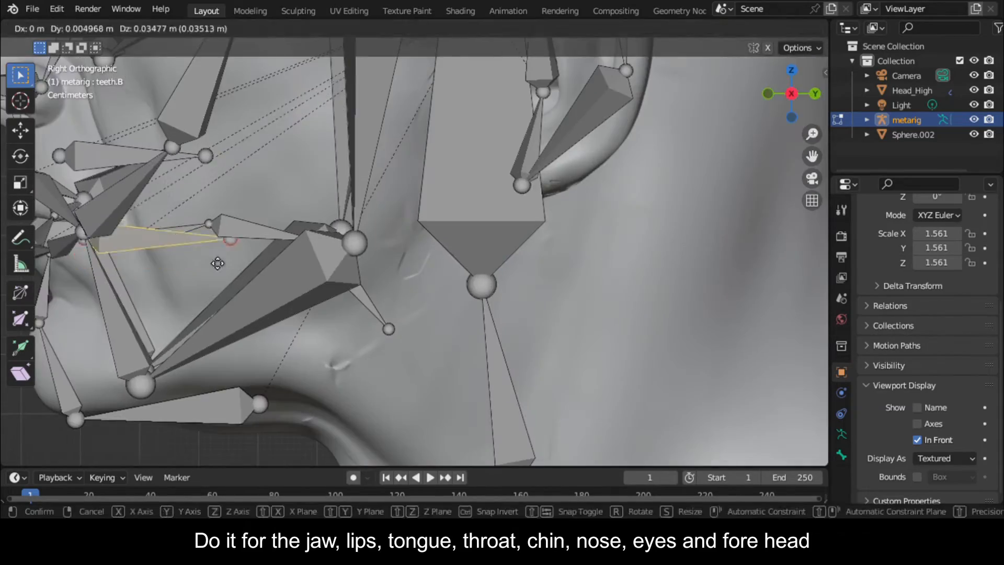
pyautogui.press('g')
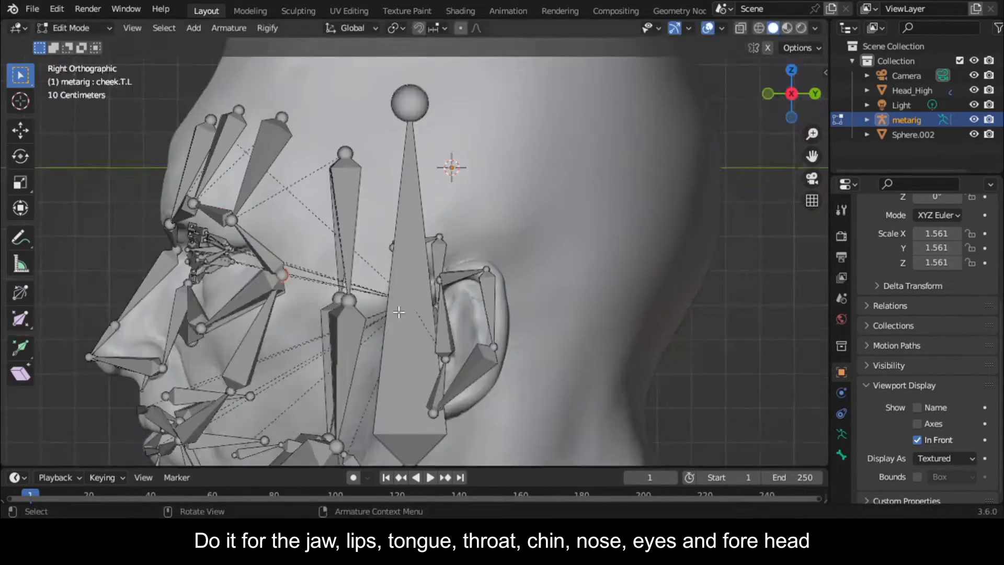
pyautogui.moveTo(286, 131); pyautogui.dragTo(328, 151)
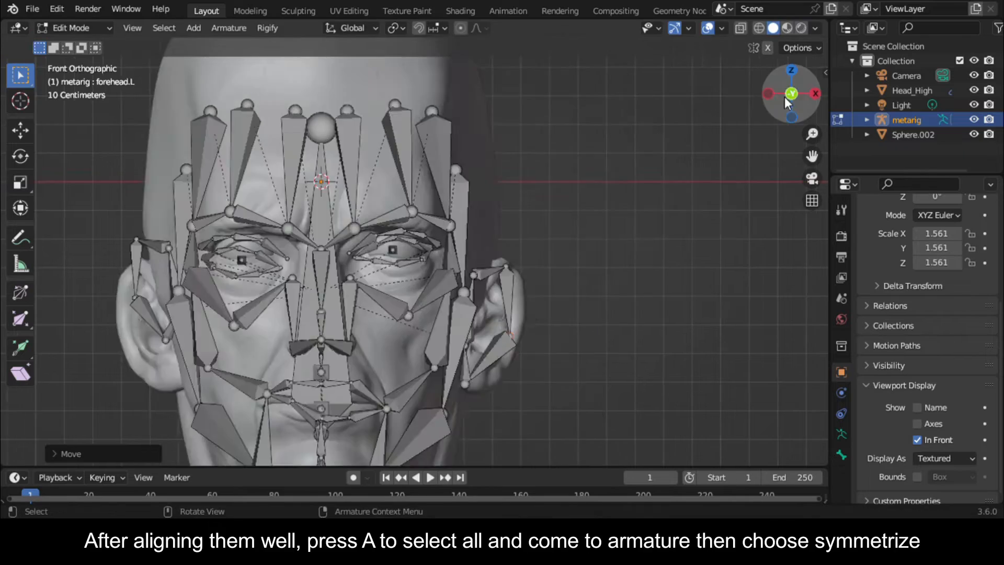
# Step: Select all the bones of the meta-rig and symmetrize them
pyautogui.moveTo(792, 91); pyautogui.dragTo(786, 97)
pyautogui.scroll(-5, 536, 235)
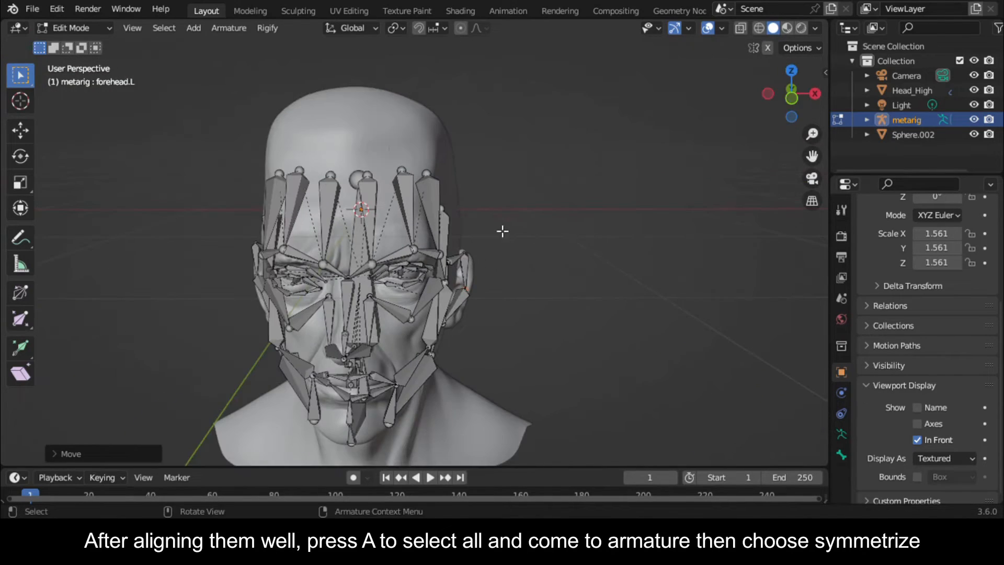
pyautogui.press('a')
pyautogui.scroll(5, 500, 238)
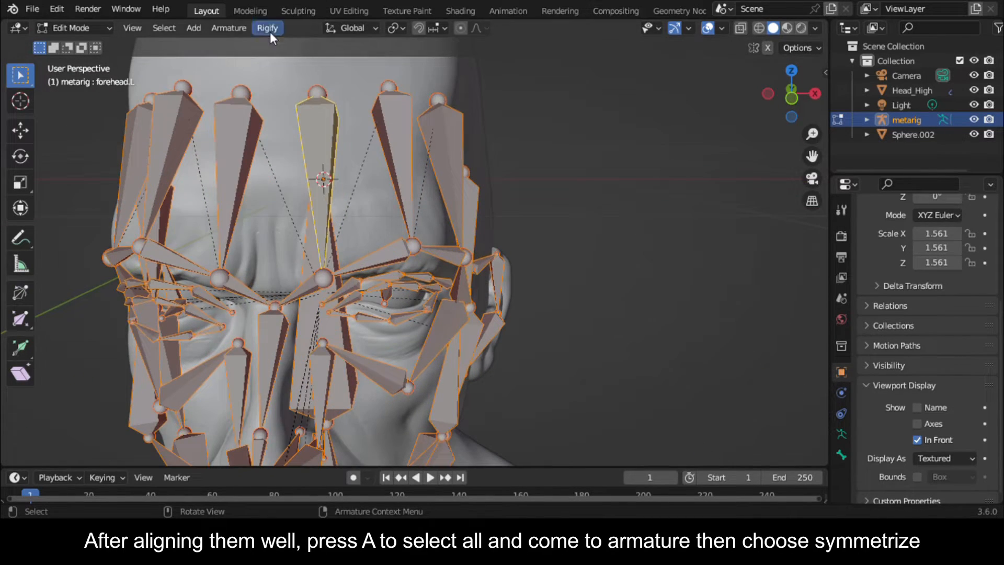
pyautogui.click(229, 28)
pyautogui.click(279, 244)
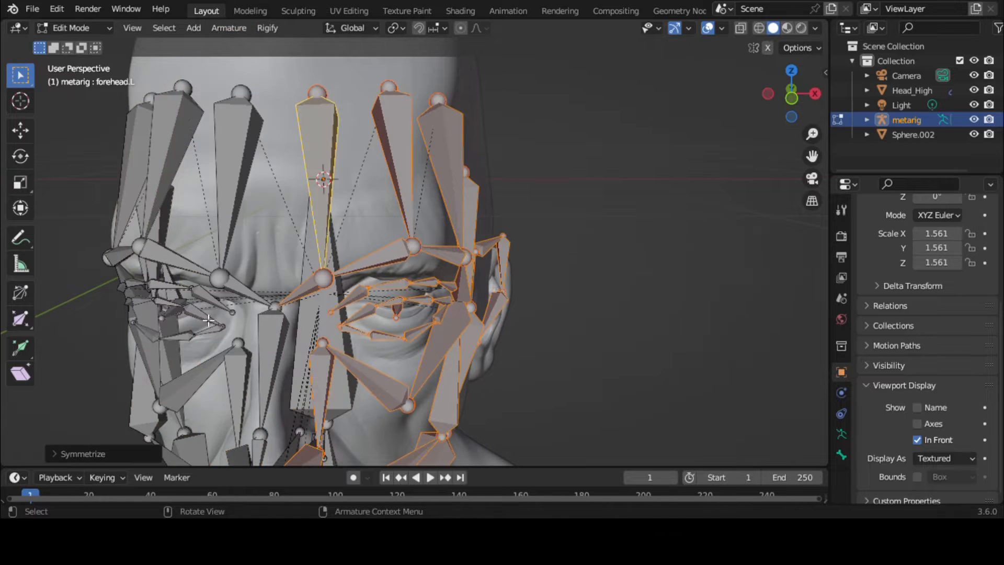
# Step: Set the Symmetrize direction to +X to -X so the fitted left-side bones are mirrored to the right side
pyautogui.click(53, 451)
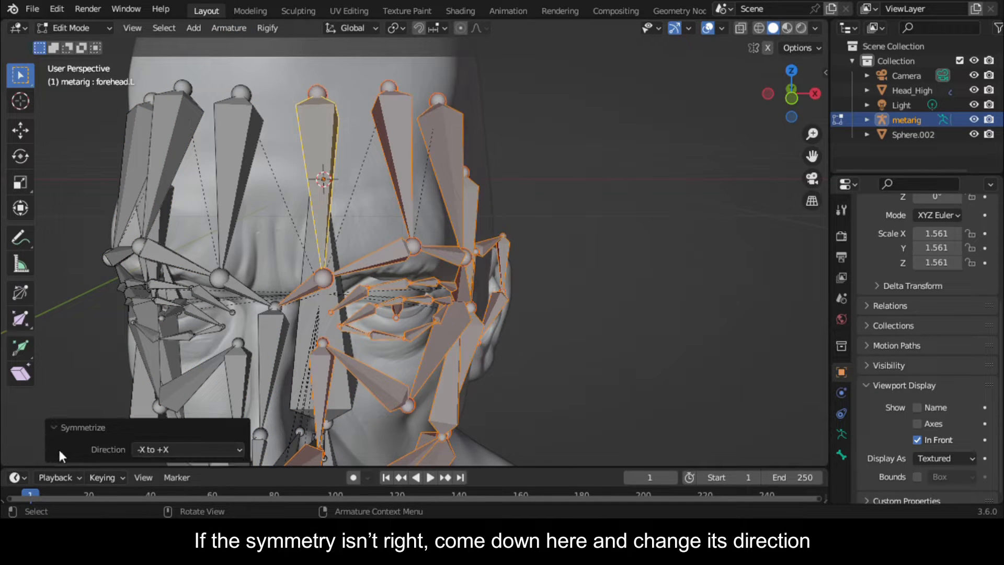
pyautogui.click(231, 448)
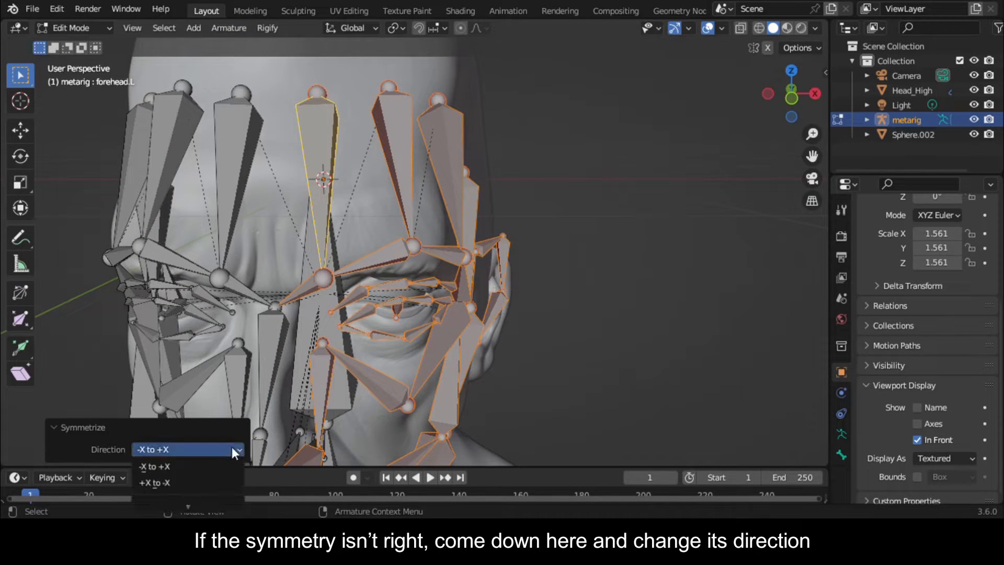
pyautogui.click(169, 478)
# Step: Return the meta-rig to Object Mode and apply all its transforms
pyautogui.scroll(-3, 568, 271)
pyautogui.moveTo(569, 271); pyautogui.dragTo(546, 246, button='middle')
pyautogui.press('Tab')
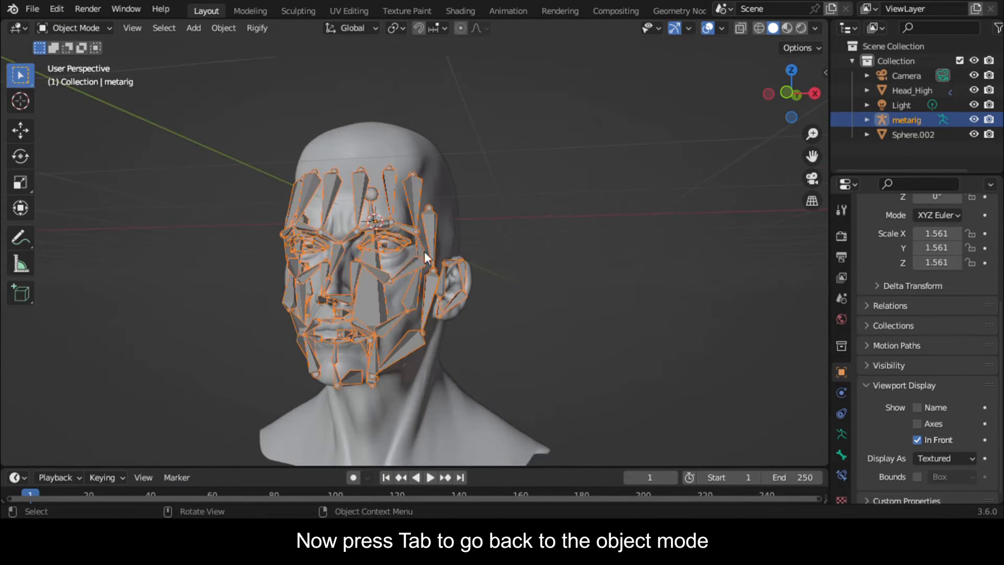
pyautogui.scroll(-2, 482, 238)
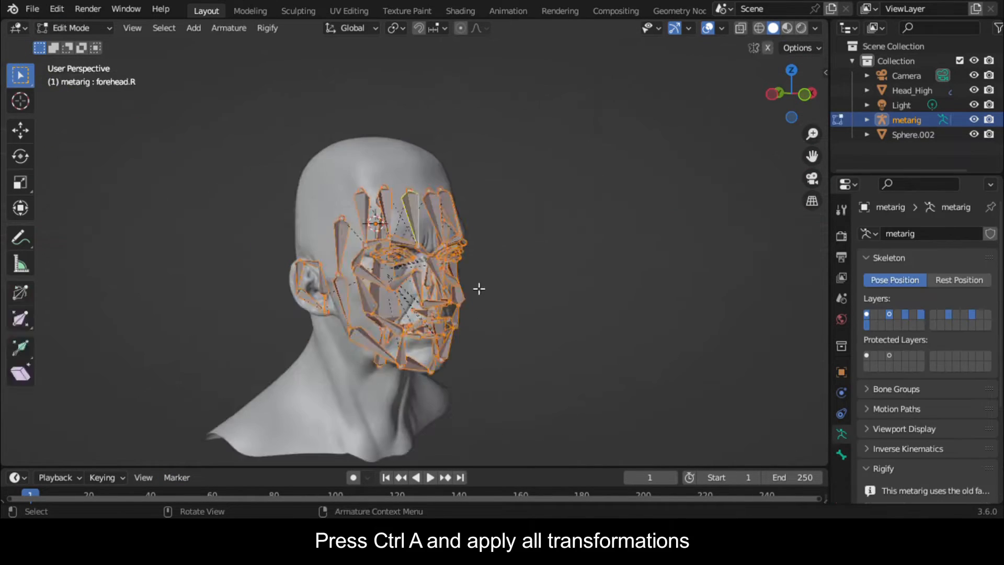
pyautogui.press('Tab')
pyautogui.hotkey('ctrl', 'a')
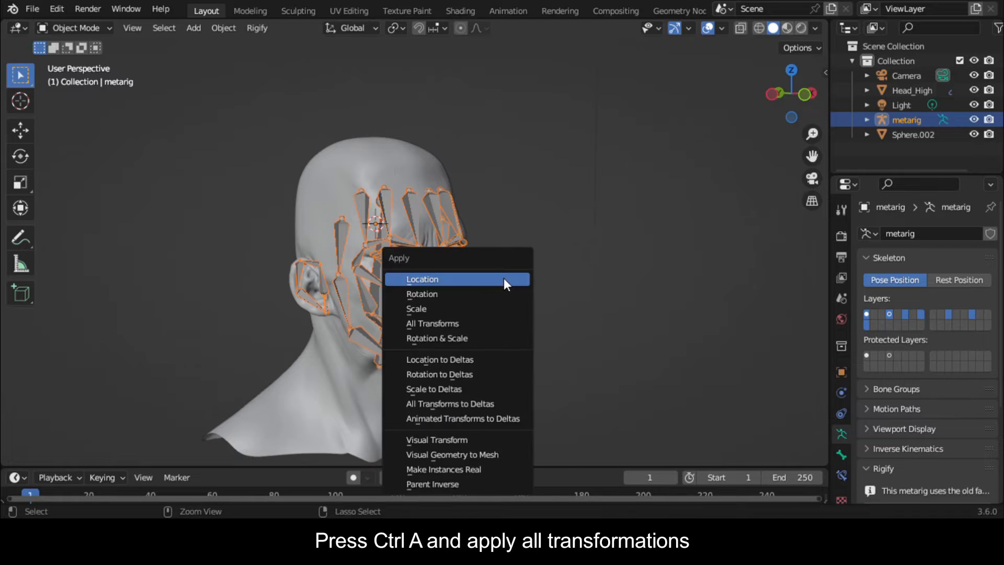
pyautogui.click(463, 322)
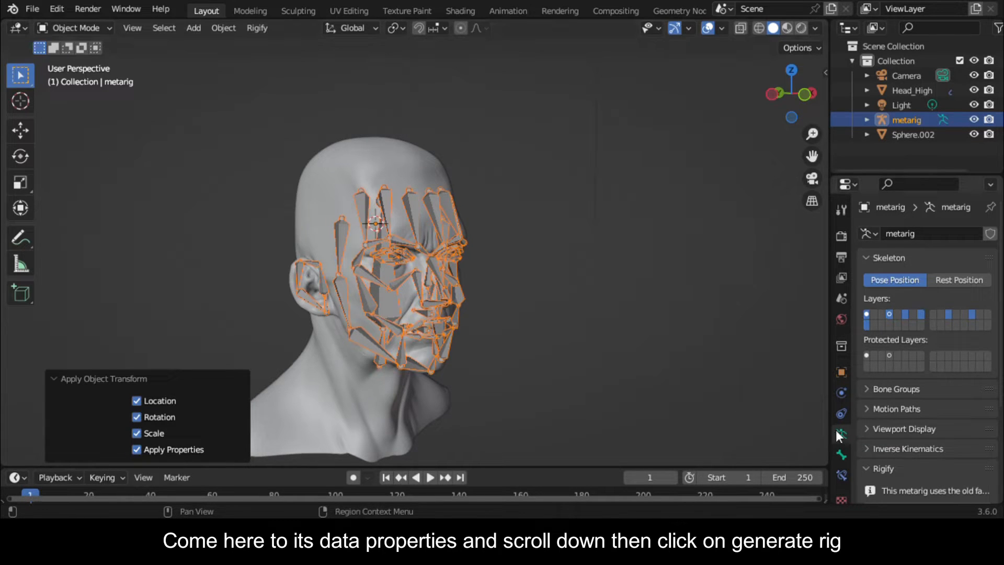
# Step: Generate the Rigify rig from the meta-rig, and hide the meta-rig in the viewport
pyautogui.scroll(-5, 890, 419)
pyautogui.click(927, 413)
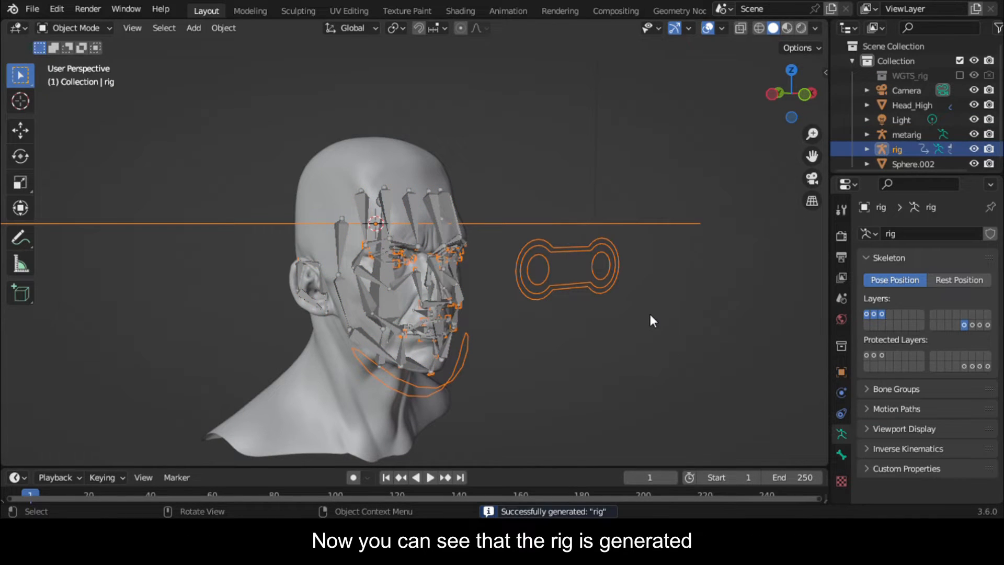
pyautogui.moveTo(594, 339); pyautogui.dragTo(663, 230, button='middle')
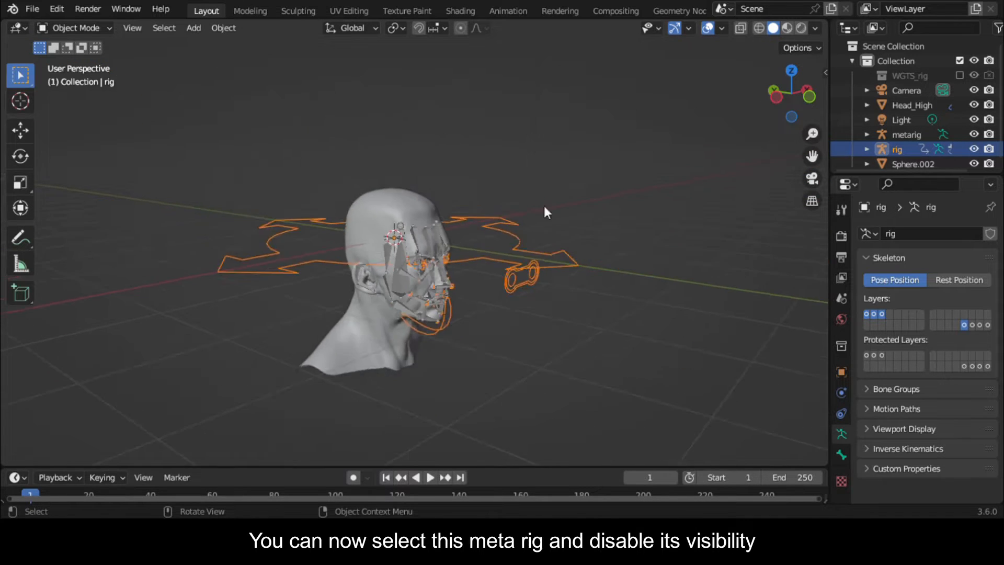
pyautogui.click(906, 134)
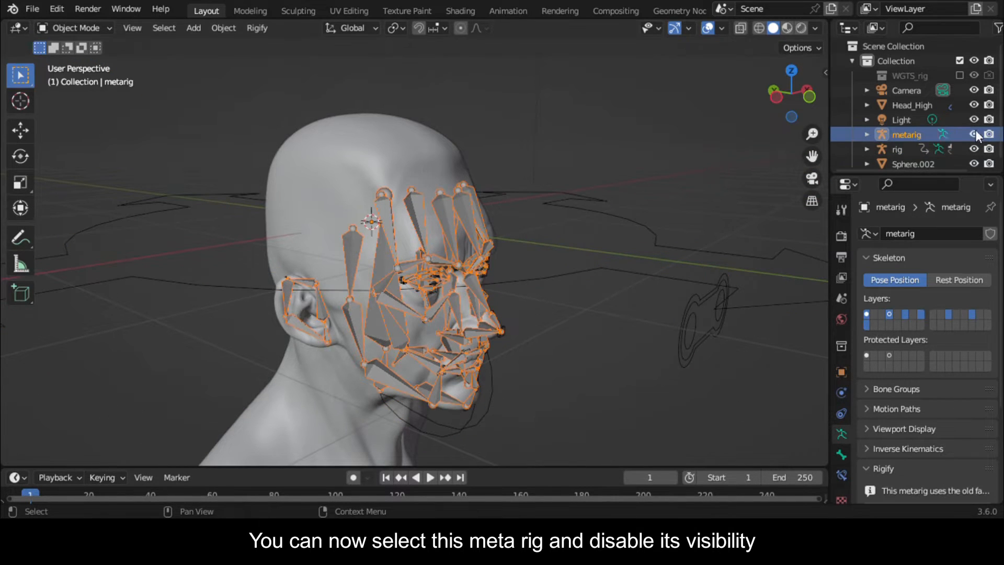
pyautogui.click(975, 134)
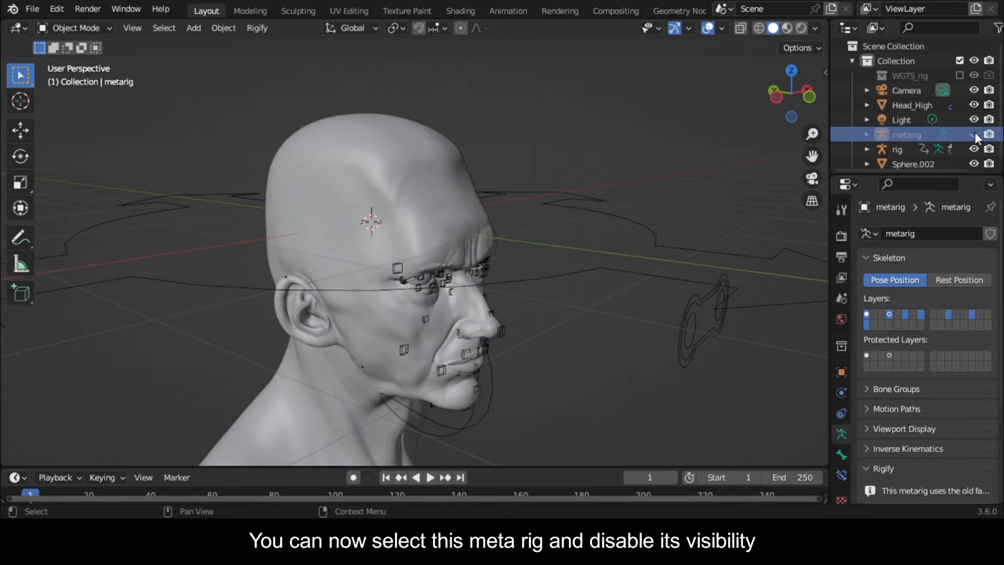
# Step: Parent the head mesh to the generated rig using Armature Deform with automatic weights
pyautogui.click(396, 192)
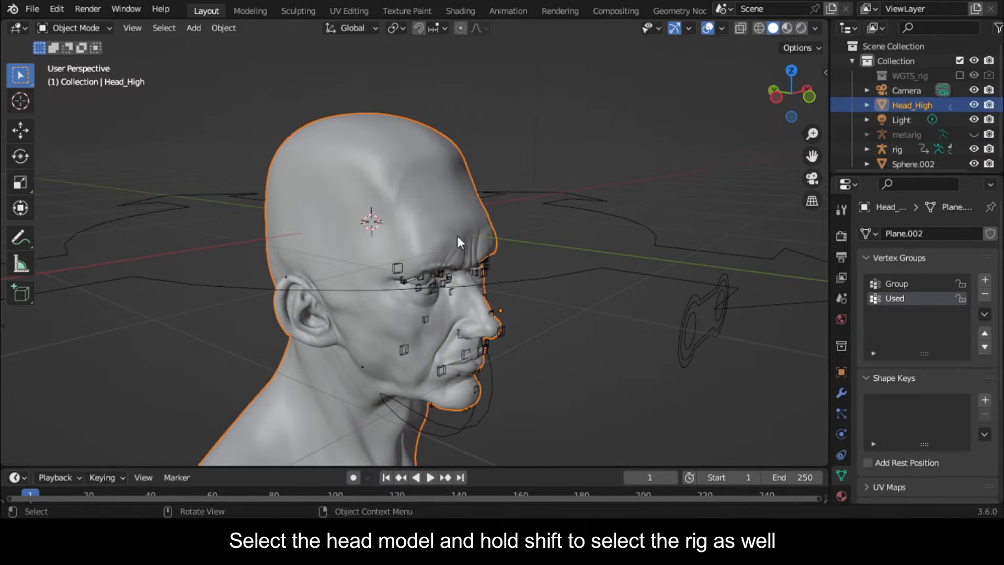
pyautogui.keyDown('shift'); pyautogui.click(597, 267); pyautogui.keyUp('shift')
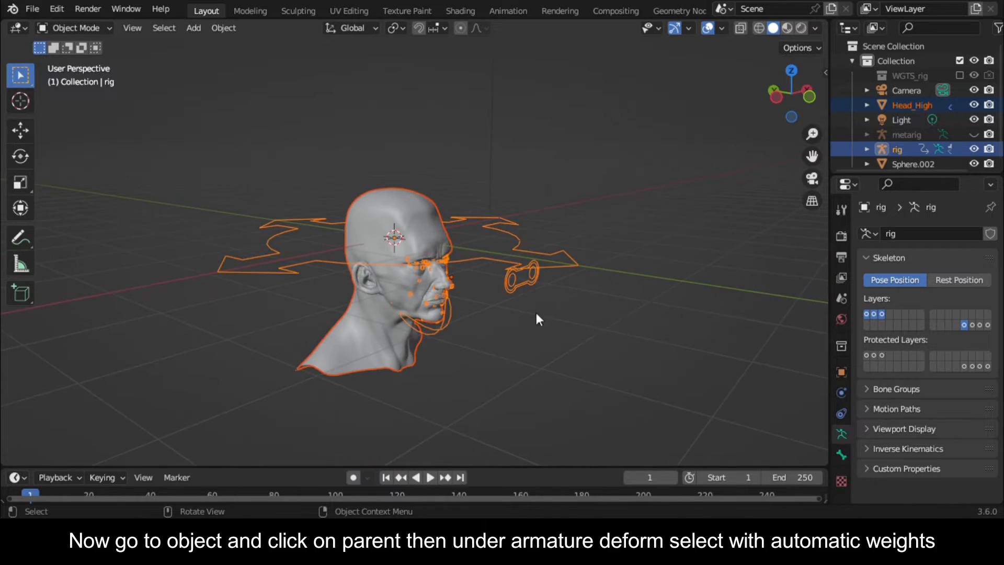
pyautogui.click(224, 28)
pyautogui.click(272, 238)
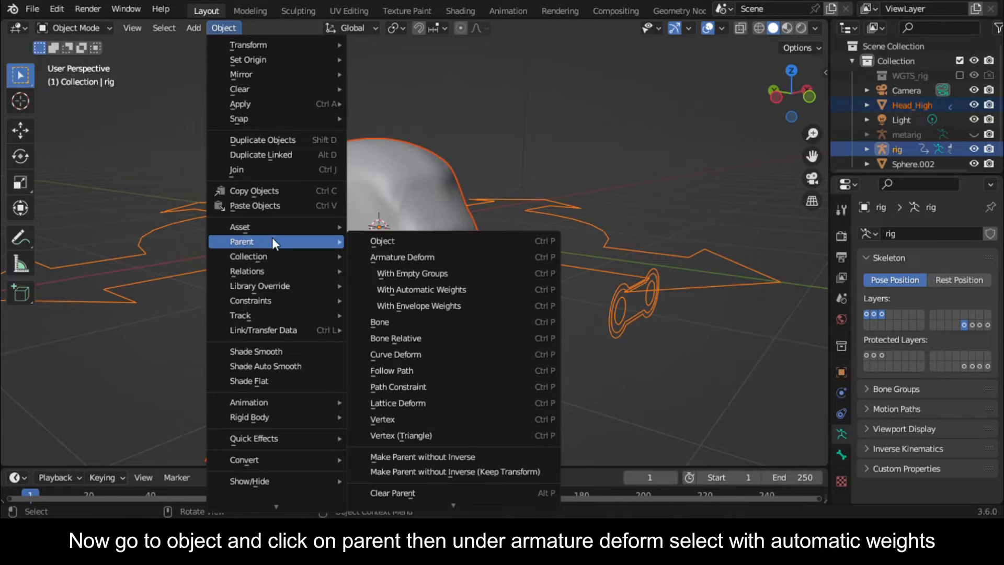
pyautogui.click(413, 291)
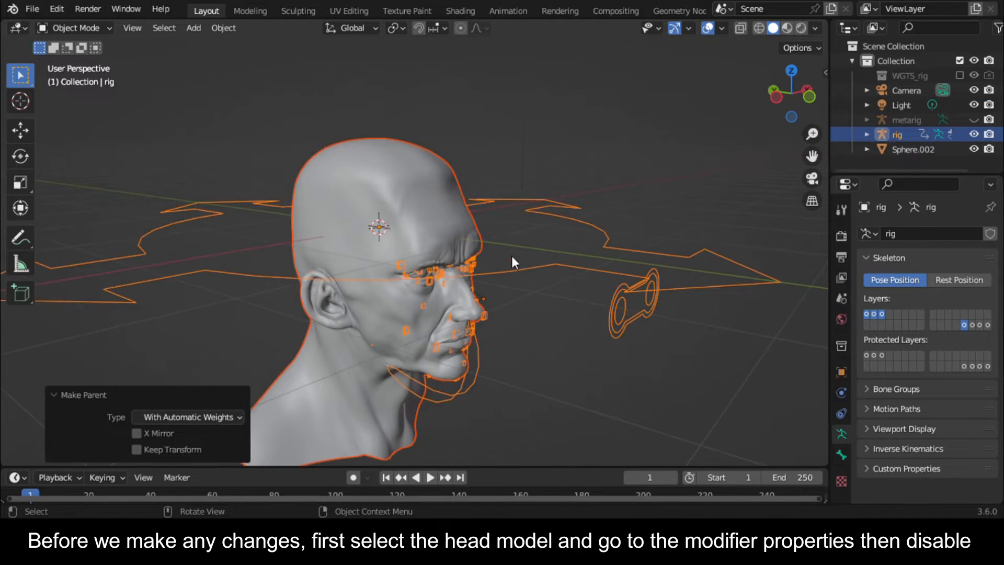
# Step: Turn off the viewport display of the head mesh's Multires modifier
pyautogui.click(409, 214)
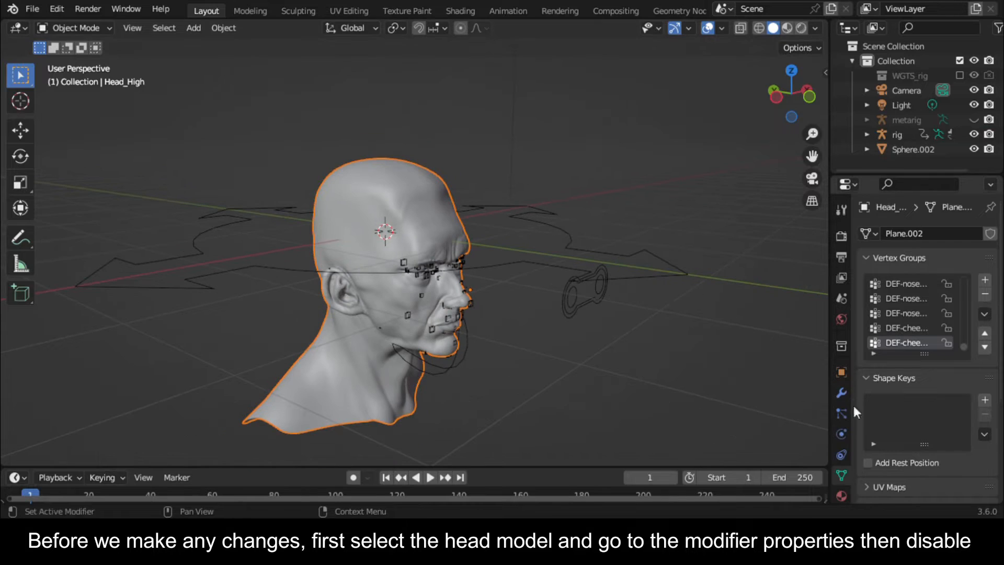
pyautogui.click(841, 392)
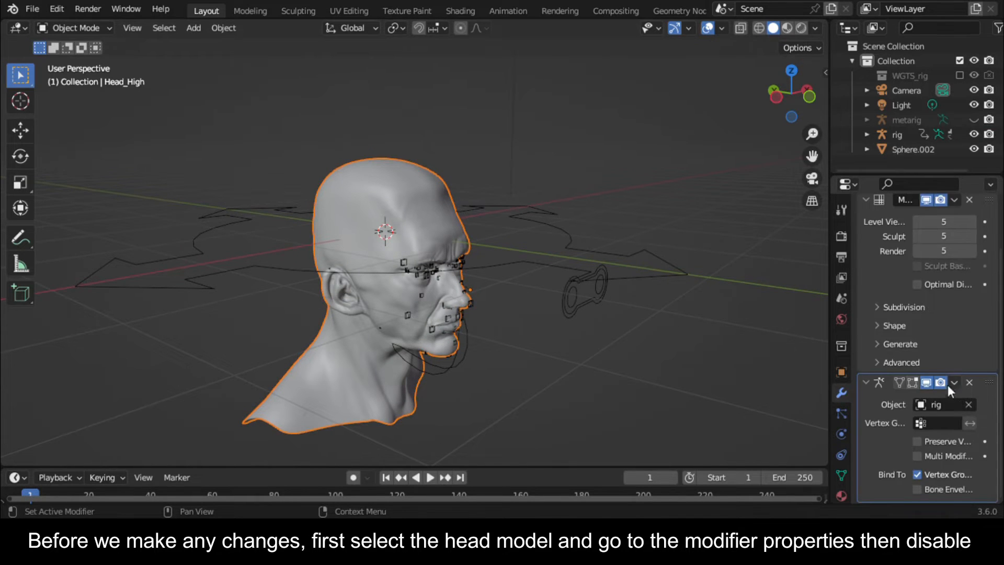
pyautogui.click(927, 256)
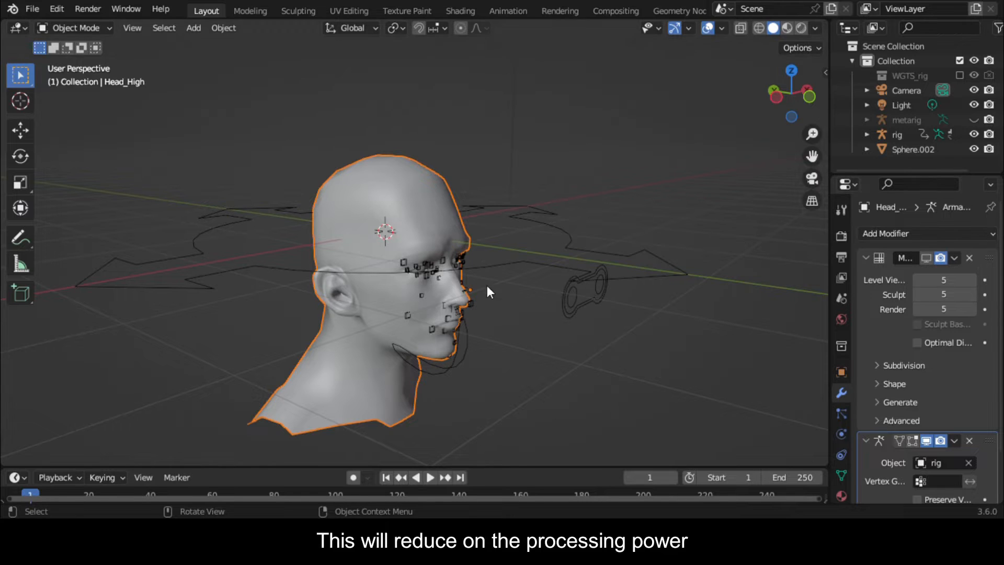
# Step: Select the generated rig and test-move it to check that the head follows, cancelling the move
pyautogui.scroll(3, 487, 284)
pyautogui.click(774, 88)
pyautogui.moveTo(780, 90); pyautogui.dragTo(606, 94)
pyautogui.click(643, 270)
pyautogui.scroll(-3, 642, 269)
pyautogui.click(544, 249)
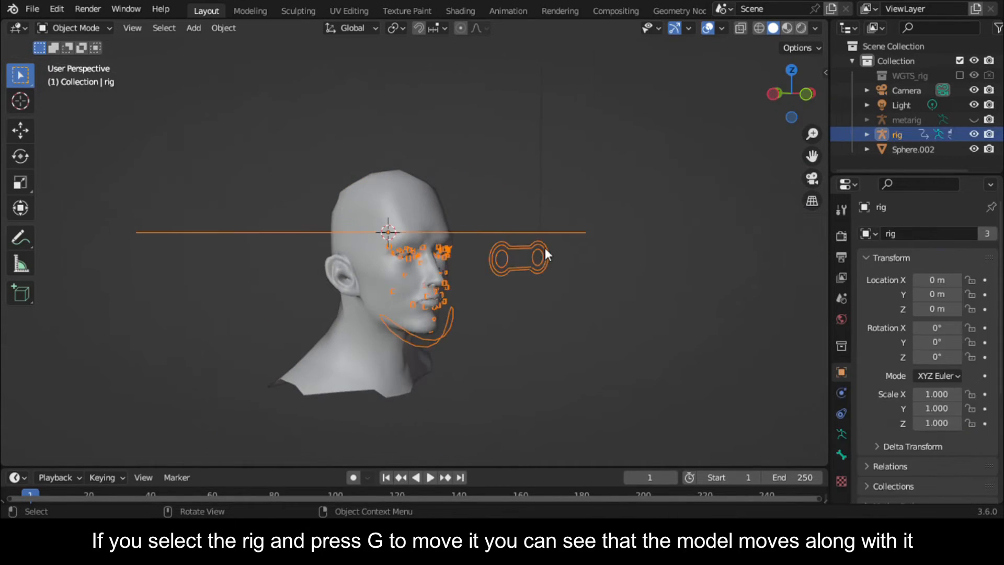
pyautogui.press('g')
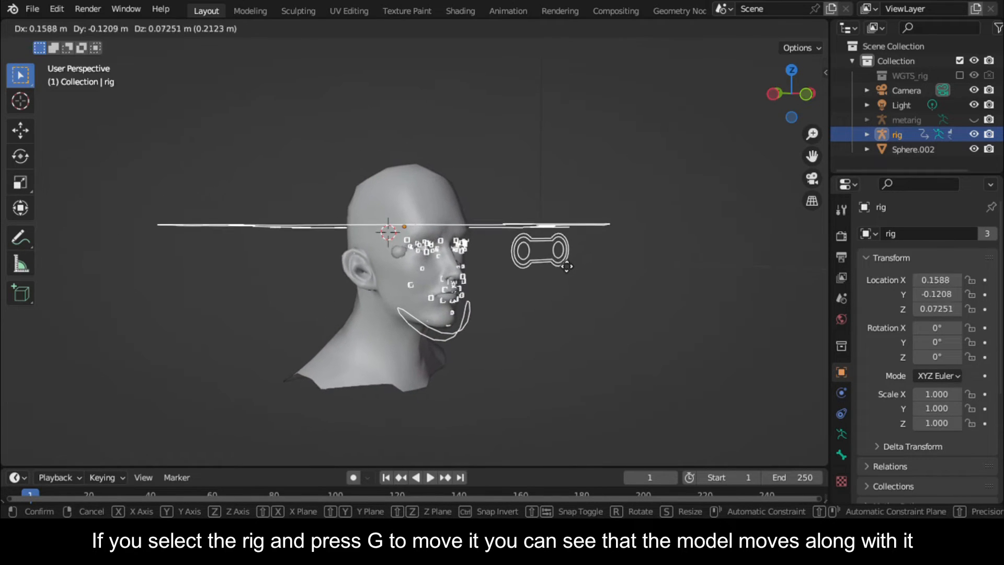
pyautogui.rightClick(566, 266)
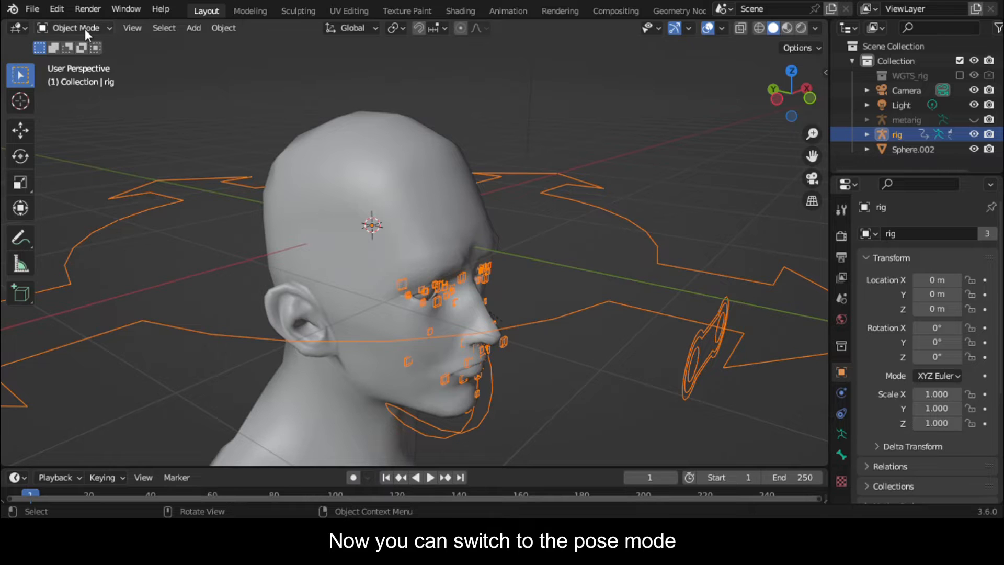
# Step: Switch the rig to Pose Mode
pyautogui.click(85, 29)
pyautogui.click(90, 74)
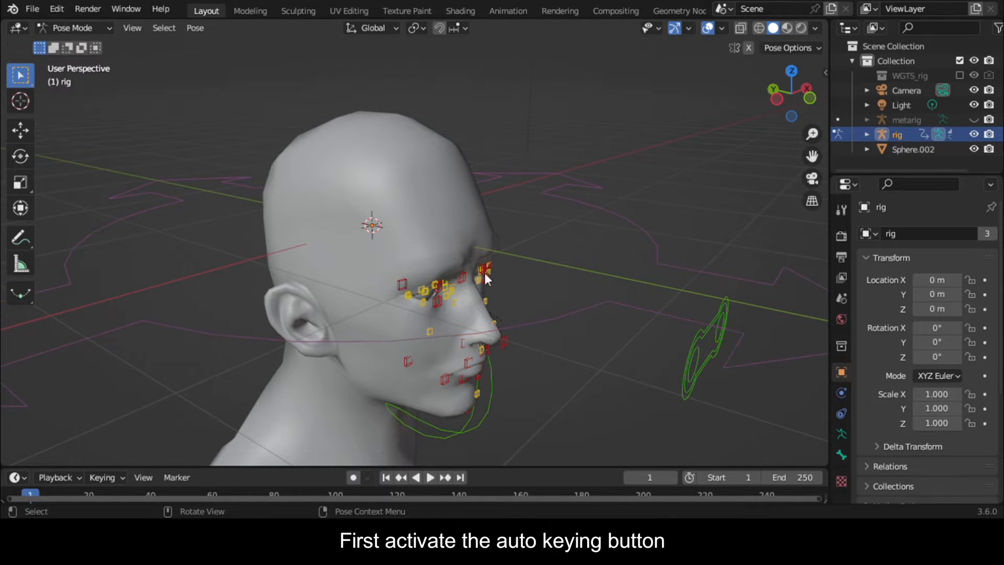
# Step: Show the head from the front, enlarge the timeline area, and turn on auto keying
pyautogui.click(811, 98)
pyautogui.moveTo(296, 468); pyautogui.dragTo(311, 389)
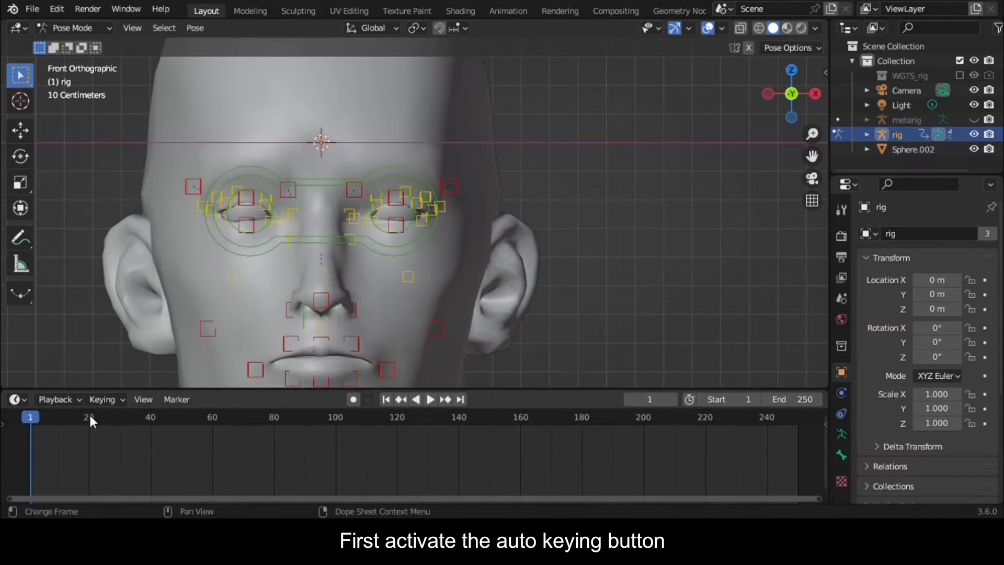
pyautogui.scroll(-4, 580, 210)
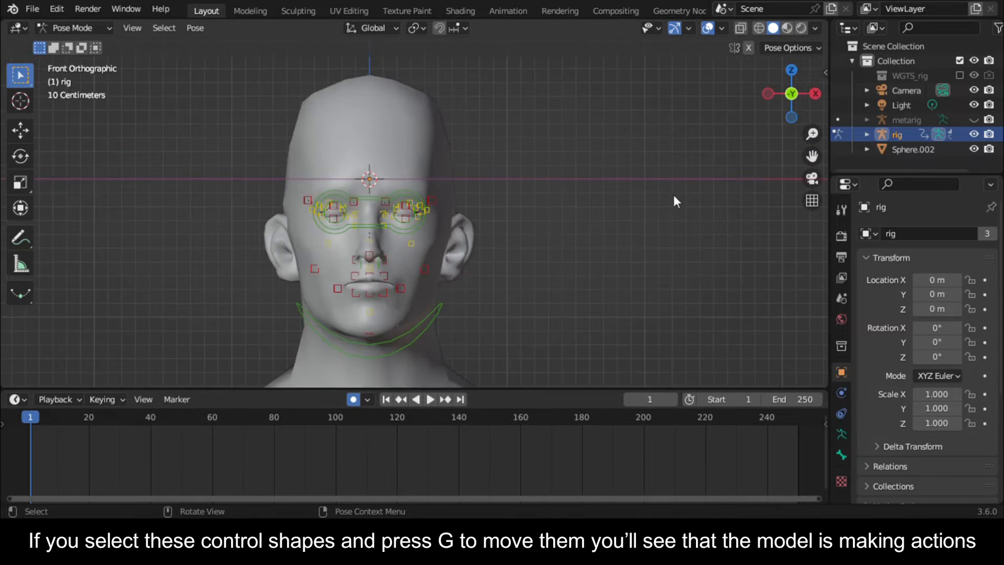
# Step: Test-move the jaw master control to check how the lower face deforms, without keeping the change
pyautogui.moveTo(498, 239); pyautogui.dragTo(608, 334, button='middle')
pyautogui.click(535, 345)
pyautogui.click(792, 103)
pyautogui.press('g')
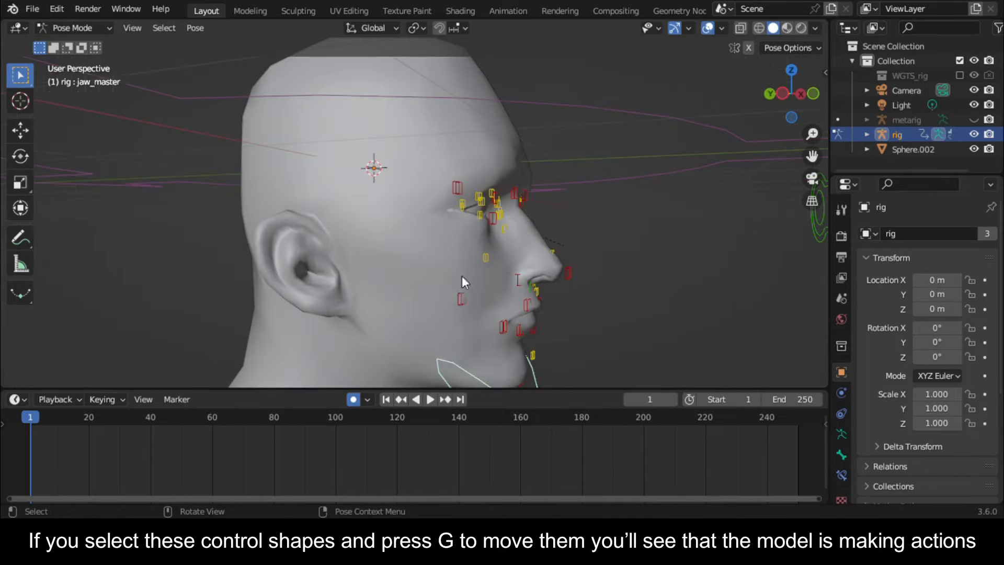
# Step: Test-move the control shape for both eyes, cancel the move, and inspect the eyeballs up close
pyautogui.click(461, 287)
pyautogui.press('g')
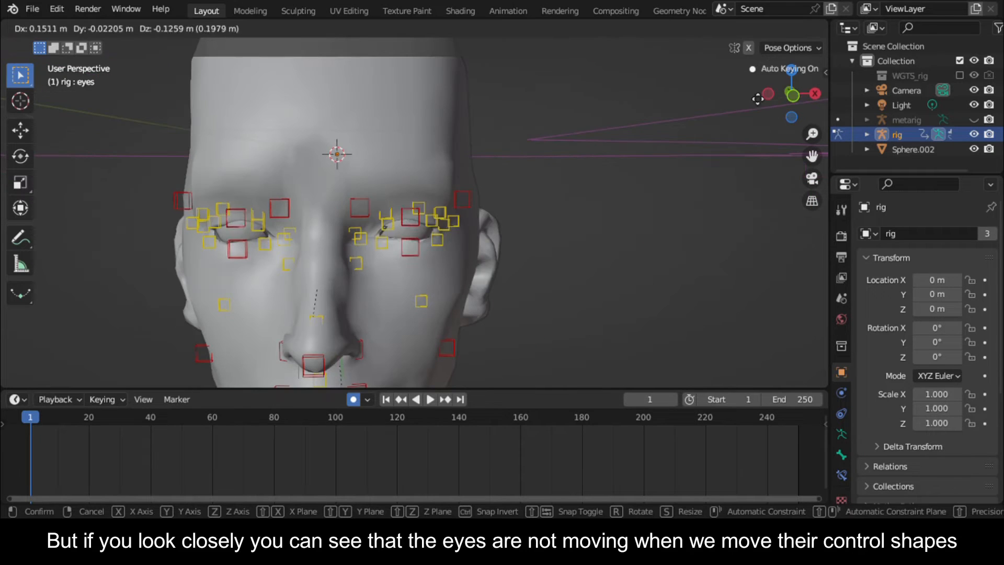
pyautogui.rightClick(328, 96)
pyautogui.scroll(-4, 328, 100)
pyautogui.scroll(-3, 390, 169)
pyautogui.scroll(3, 448, 203)
pyautogui.scroll(-3, 453, 189)
pyautogui.moveTo(779, 96); pyautogui.dragTo(457, 243)
pyautogui.scroll(4, 462, 288)
# Step: Switch to Object Mode and join the eye spheres into the head mesh, keeping the head as the active object
pyautogui.click(80, 28)
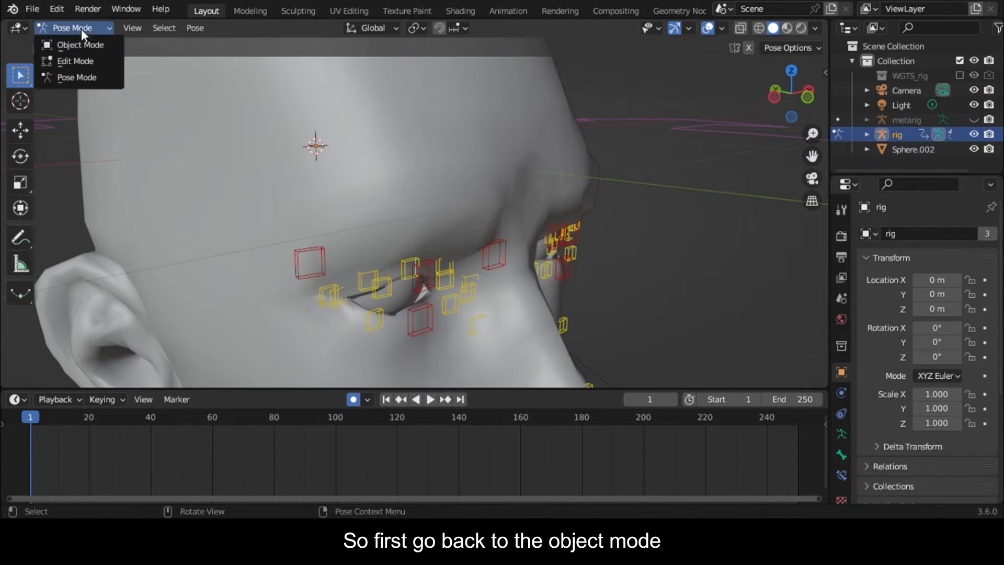
pyautogui.click(80, 47)
pyautogui.click(400, 297)
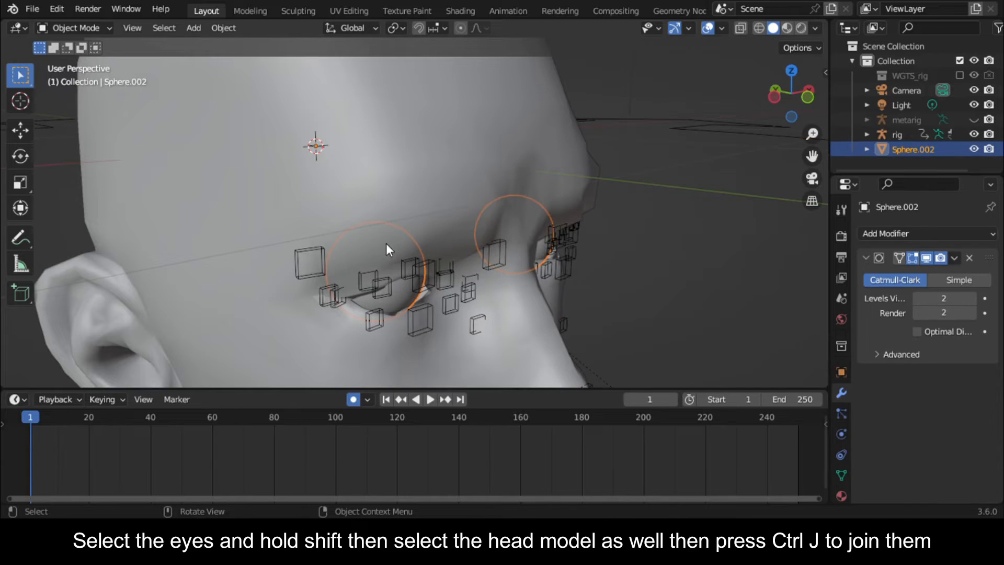
pyautogui.scroll(-3, 405, 179)
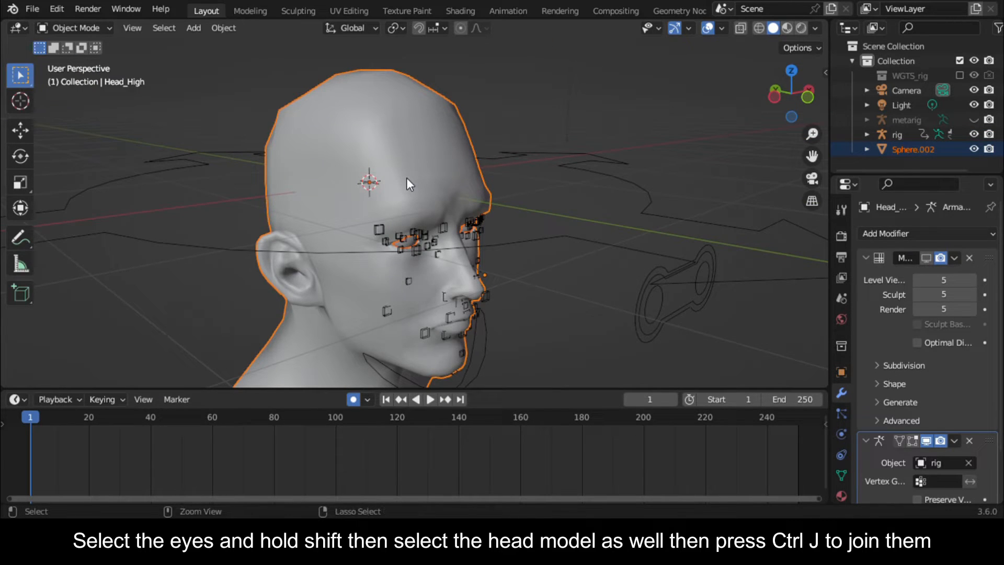
pyautogui.scroll(2, 425, 215)
pyautogui.scroll(-2, 425, 217)
# Step: Select the rig and put it back into Pose Mode
pyautogui.click(78, 29)
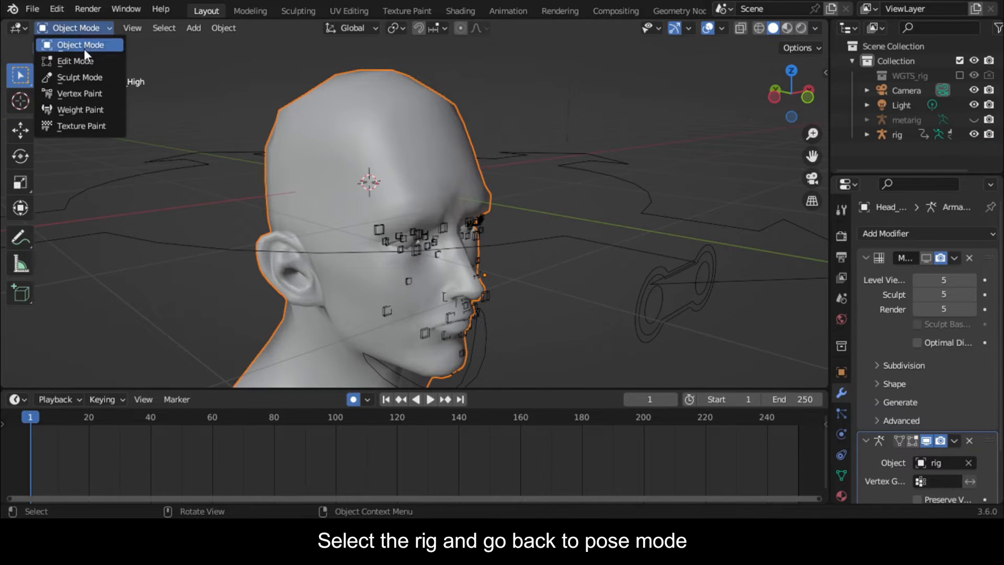
pyautogui.click(162, 240)
pyautogui.click(93, 27)
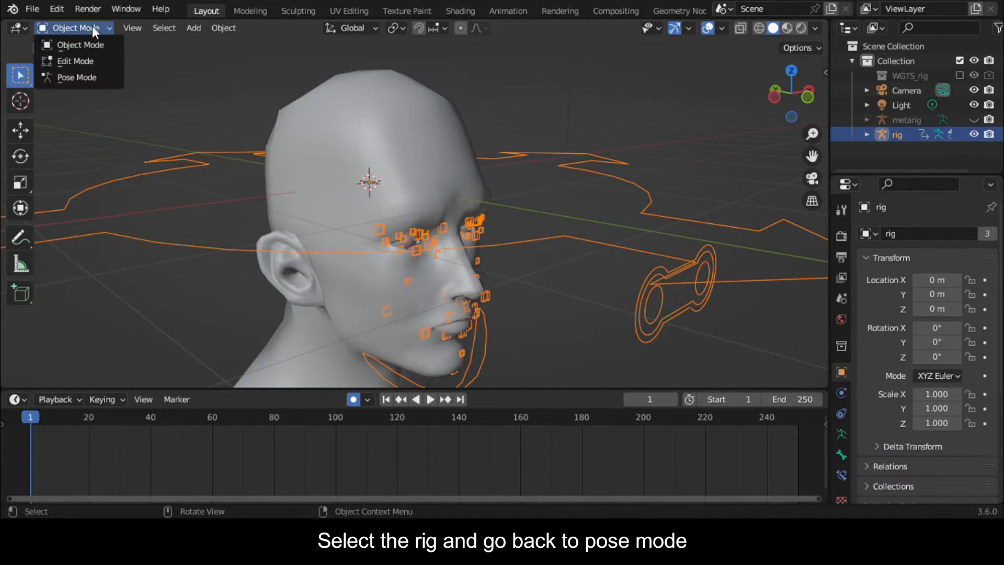
pyautogui.click(103, 77)
# Step: Test-move the single right-eye control and the control for both eyes to check the eyeballs, cancelling each move
pyautogui.click(665, 296)
pyautogui.moveTo(792, 93); pyautogui.dragTo(816, 93)
pyautogui.press('g')
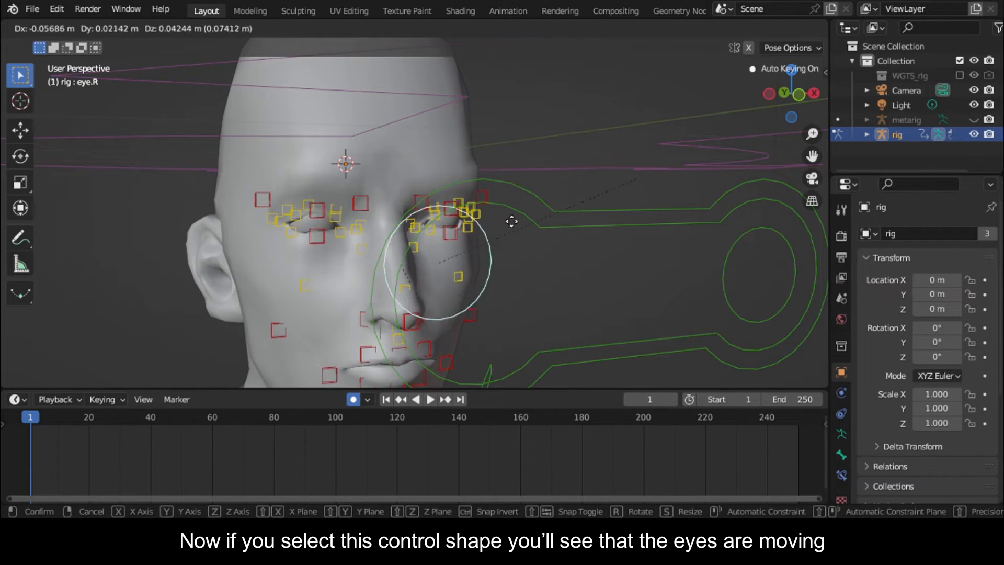
pyautogui.rightClick(563, 241)
pyautogui.click(670, 213)
pyautogui.press('g')
pyautogui.rightClick(557, 190)
pyautogui.scroll(-4, 580, 167)
pyautogui.scroll(2, 711, 147)
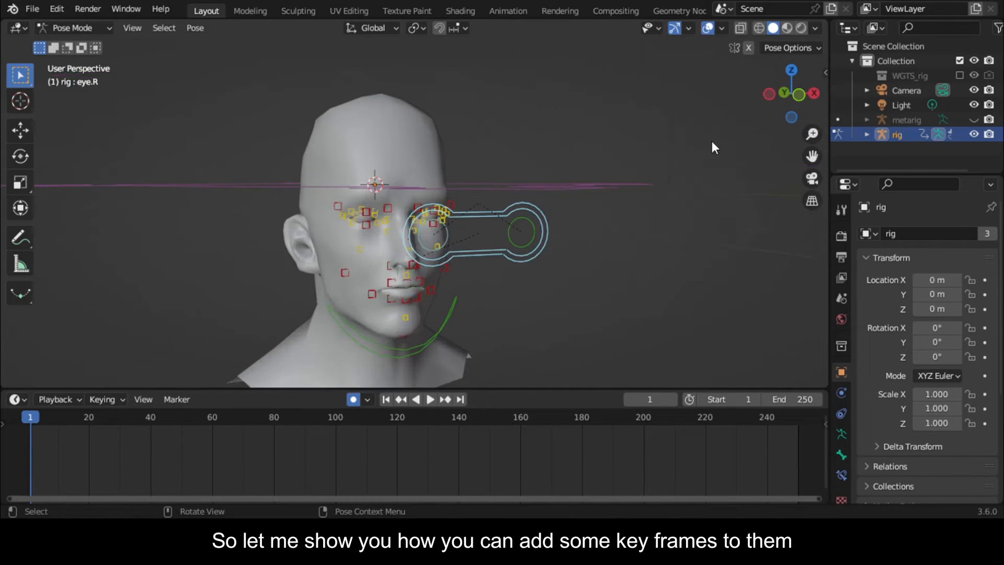
# Step: In front view, select the jaw master control and key its rest position at frame 1 by auto keying
pyautogui.click(792, 93)
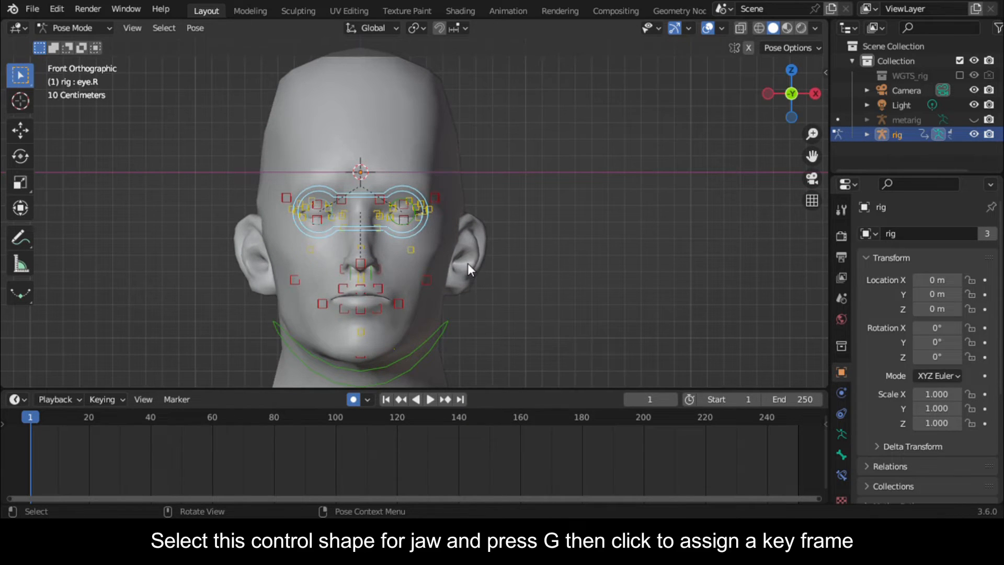
pyautogui.scroll(1, 468, 264)
pyautogui.keyDown('shift'); pyautogui.moveTo(468, 264); pyautogui.dragTo(515, 185, button='middle'); pyautogui.keyUp('shift')
pyautogui.scroll(-1, 478, 264)
pyautogui.click(478, 264)
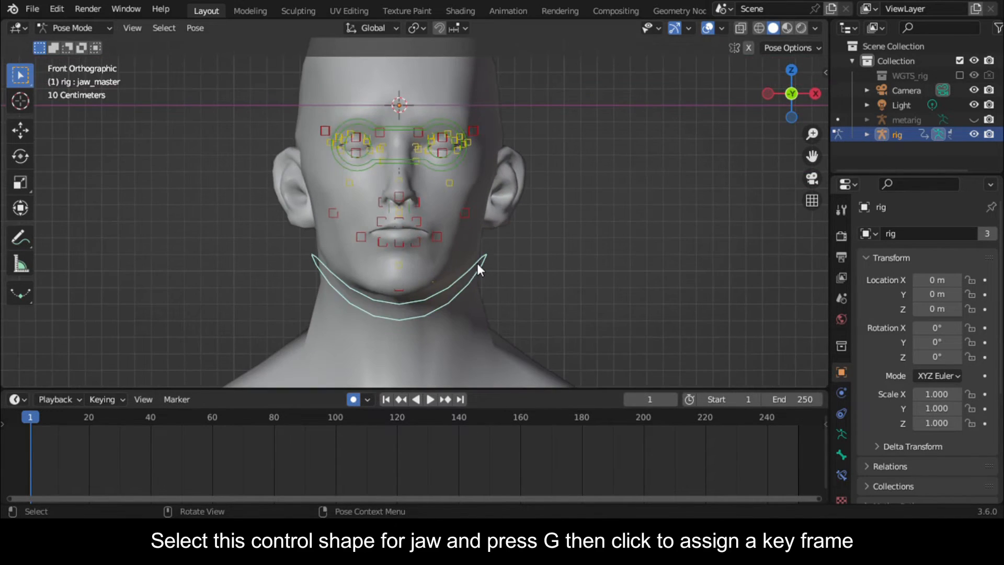
pyautogui.press('g')
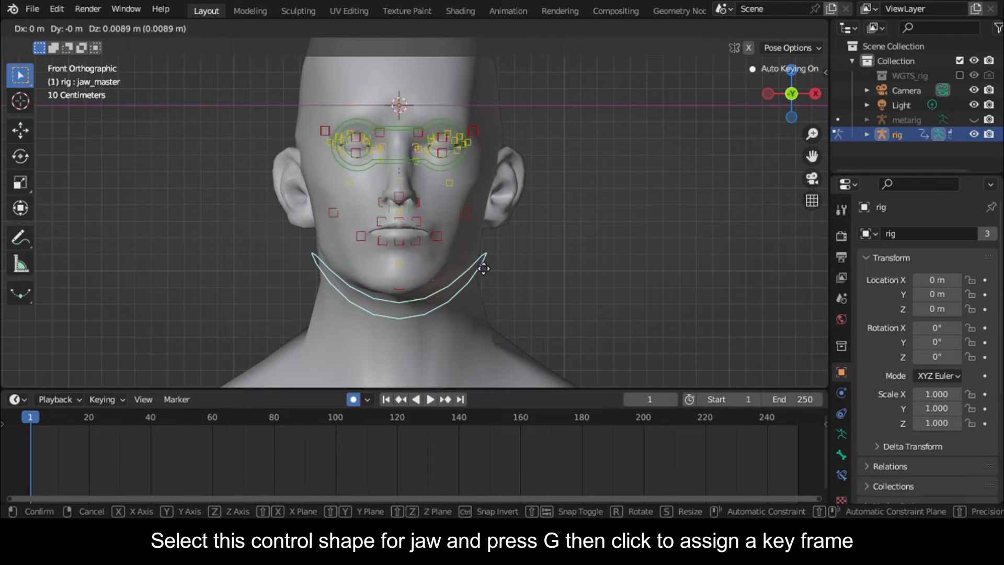
pyautogui.click(477, 261)
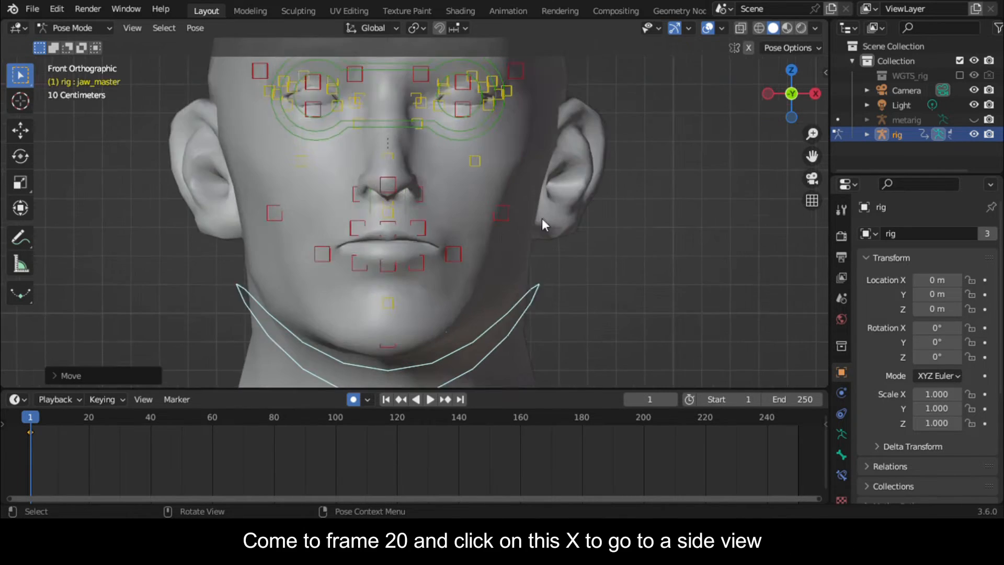
pyautogui.scroll(-2, 542, 222)
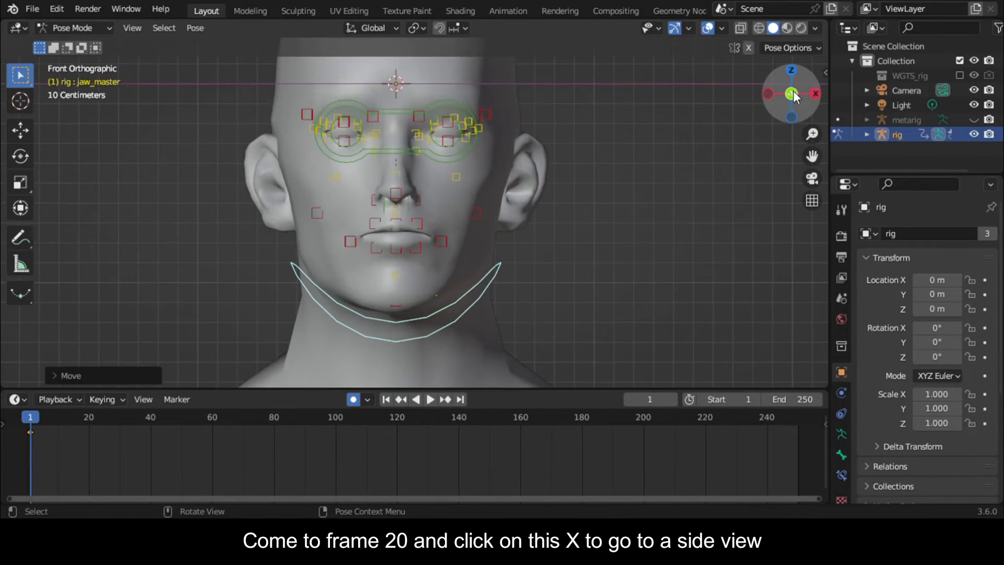
# Step: Go to frame 20 and, in side view, move the jaw master control down to key an open mouth
pyautogui.moveTo(794, 94); pyautogui.dragTo(471, 409)
pyautogui.click(88, 426)
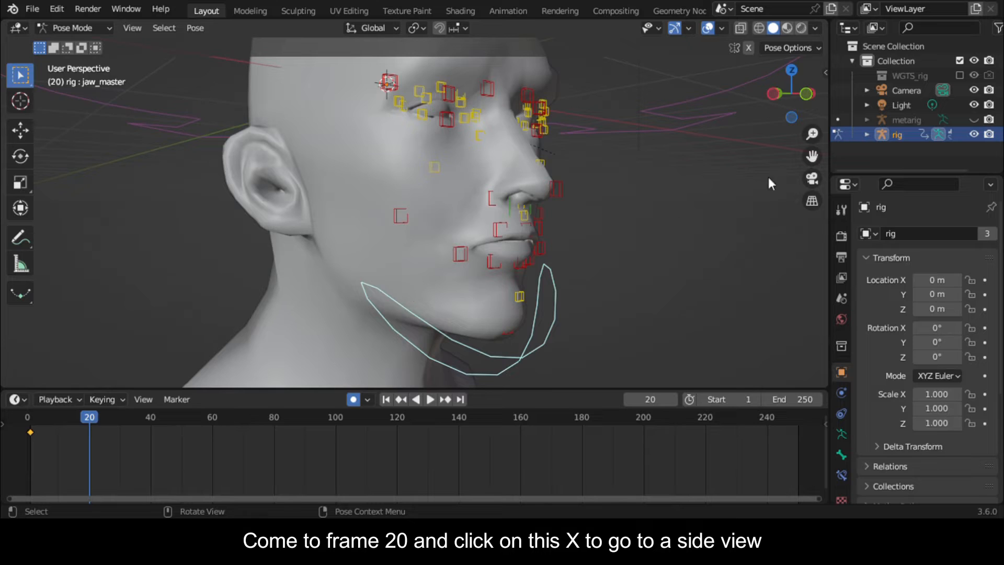
pyautogui.click(773, 95)
pyautogui.click(815, 94)
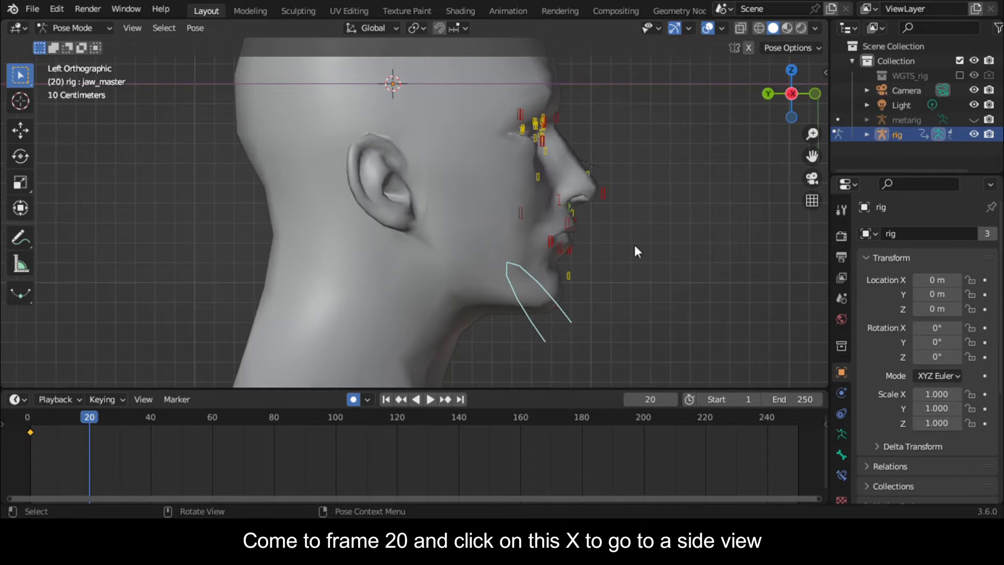
pyautogui.press('g')
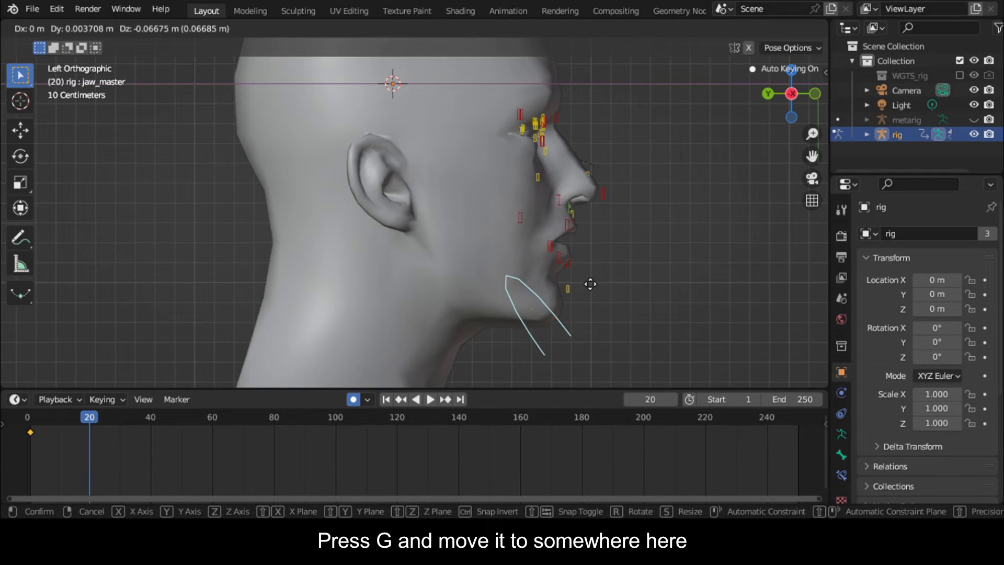
pyautogui.click(590, 288)
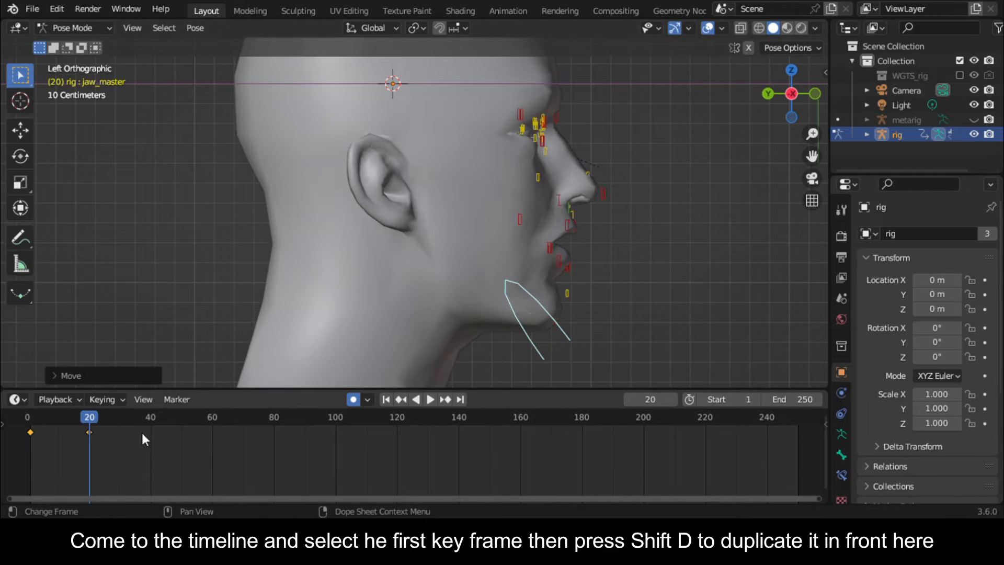
# Step: Duplicate the jaw's keyframe from frame 1 to frame 40
pyautogui.click(29, 432)
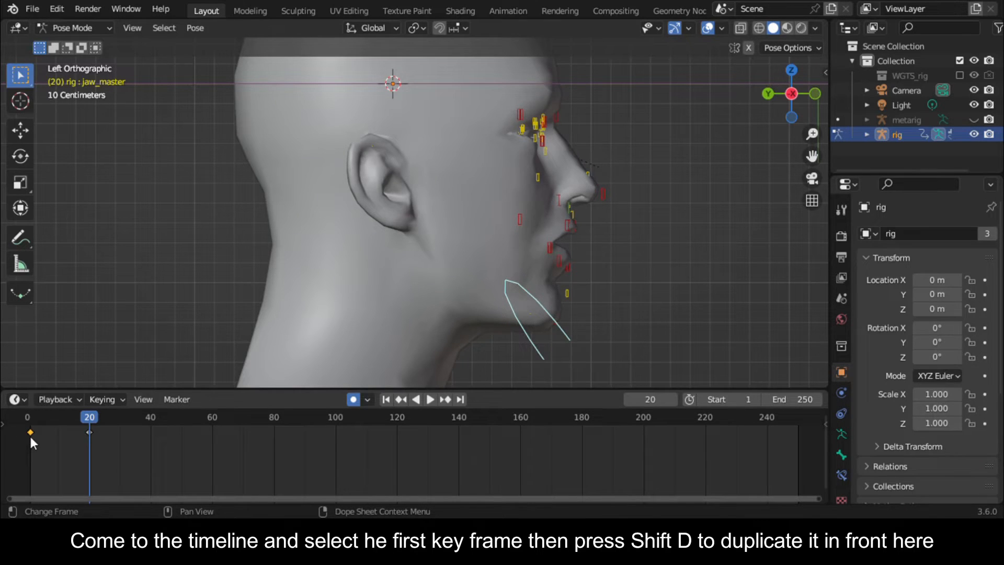
pyautogui.hotkey('shift', 'd')
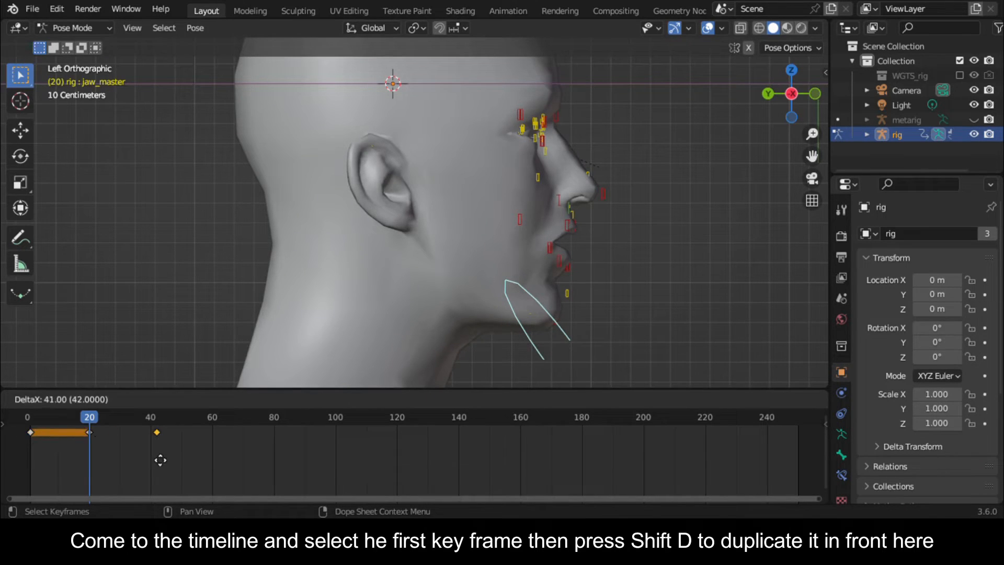
pyautogui.click(150, 454)
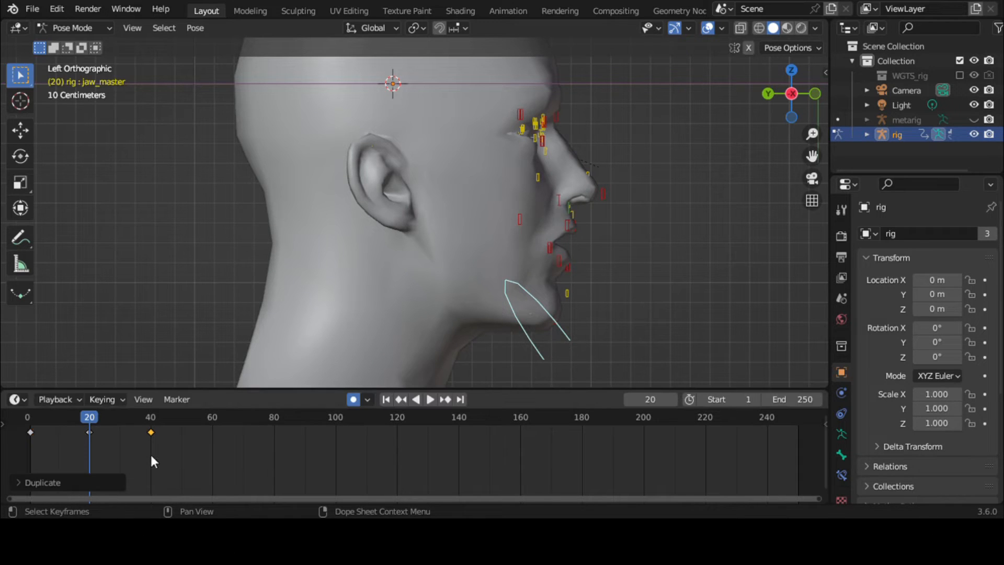
# Step: Hide the viewport overlays and play the animation from frame 1 to check the mouth movement
pyautogui.click(30, 418)
pyautogui.moveTo(298, 365); pyautogui.dragTo(534, 254, button='middle')
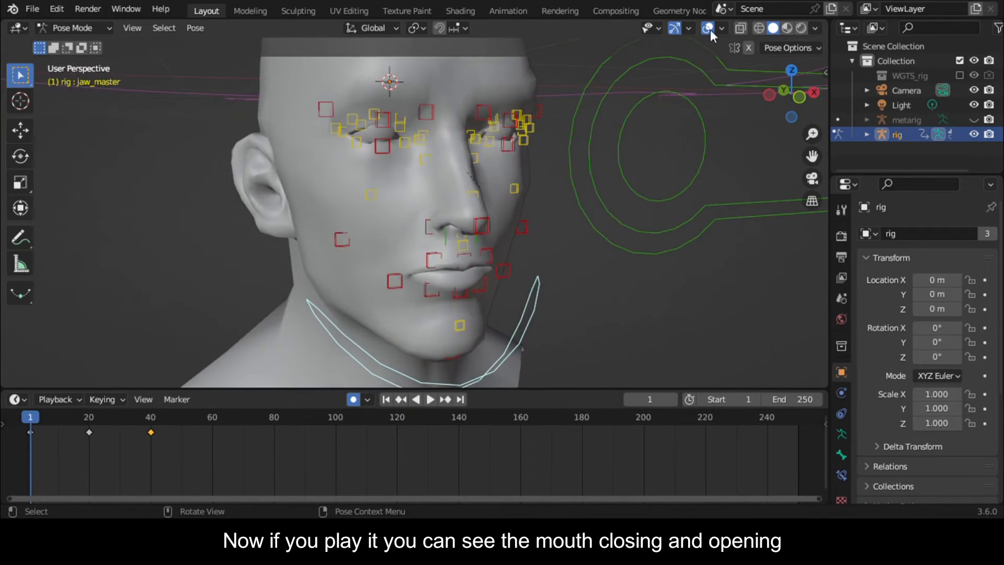
pyautogui.hotkey('shift', 'alt', 'z')
pyautogui.press('space')
pyautogui.press('space')
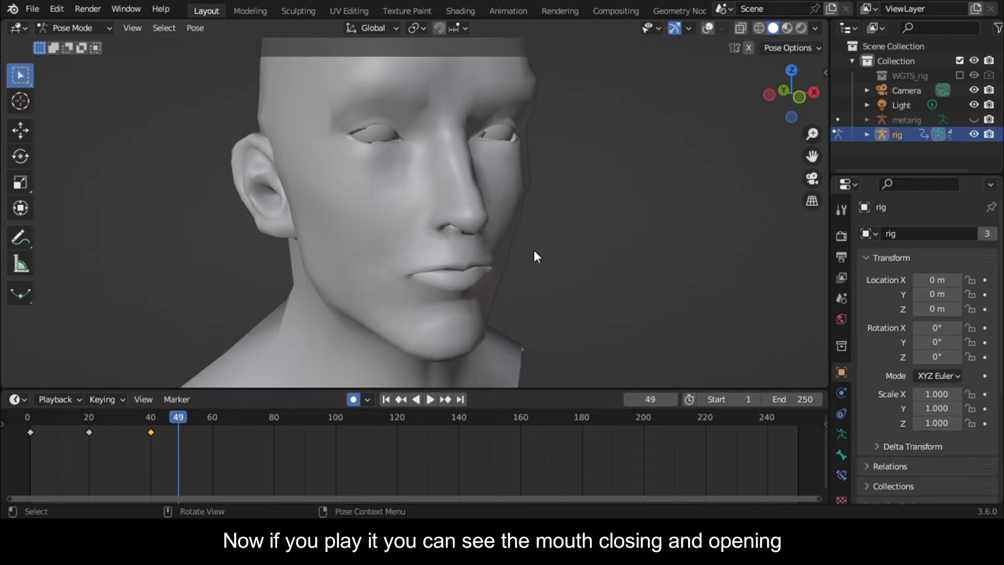
# Step: Shift the jaw's open-mouth keyframe to frame 10 and its closing keyframe to frame 20, and review the faster motion
pyautogui.press('g')
pyautogui.click(123, 452)
pyautogui.moveTo(45, 417); pyautogui.dragTo(120, 432)
pyautogui.click(90, 433)
pyautogui.press('g')
pyautogui.click(74, 448)
pyautogui.press('g')
pyautogui.click(92, 451)
pyautogui.scroll(-2, 699, 144)
pyautogui.hotkey('shift', 'Left')
pyautogui.press('Left')
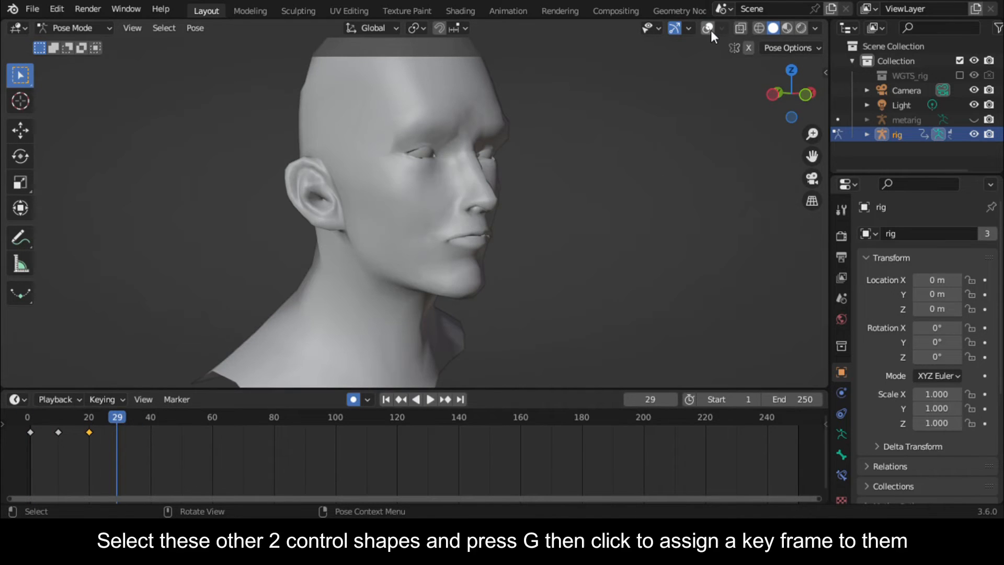
# Step: Show the overlays again, select both mouth-corner controls, and key their rest position at frame 20
pyautogui.click(708, 27)
pyautogui.scroll(2, 483, 259)
pyautogui.click(483, 262)
pyautogui.click(459, 262)
pyautogui.press('KP_1')
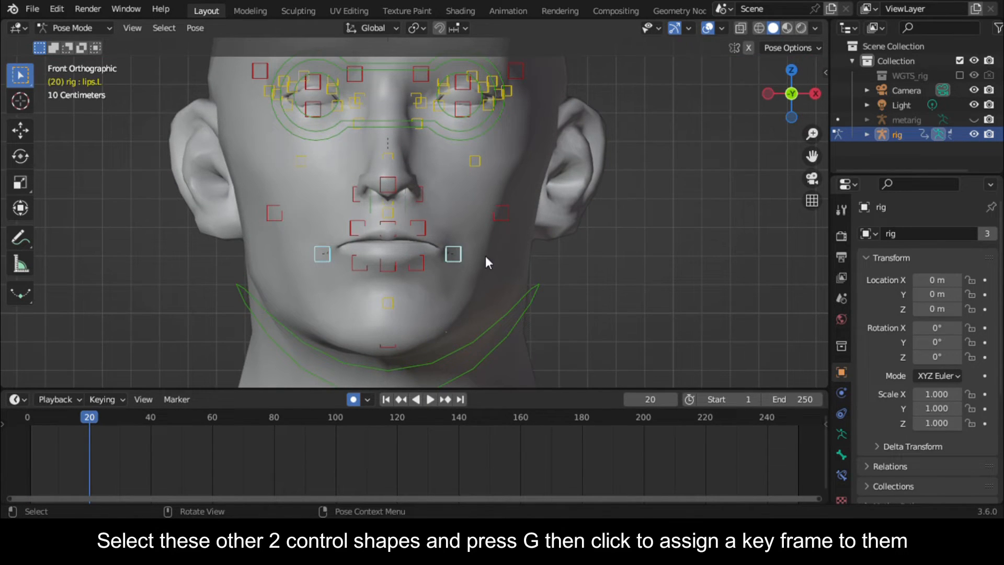
pyautogui.press('g')
pyautogui.click(485, 256)
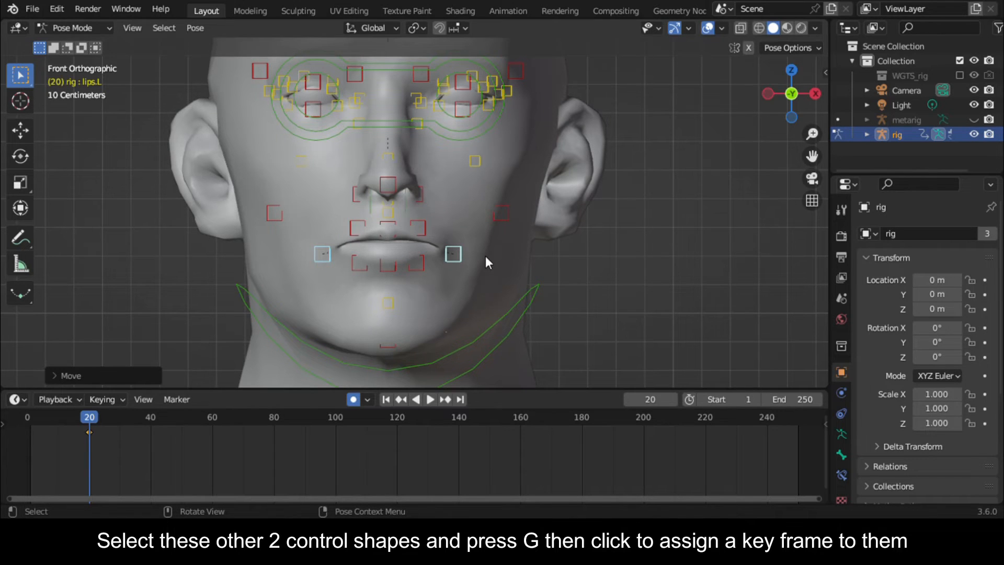
# Step: At frame 30, raise both mouth-corner controls along Z and spread them apart by scaling to about 1.2
pyautogui.click(120, 424)
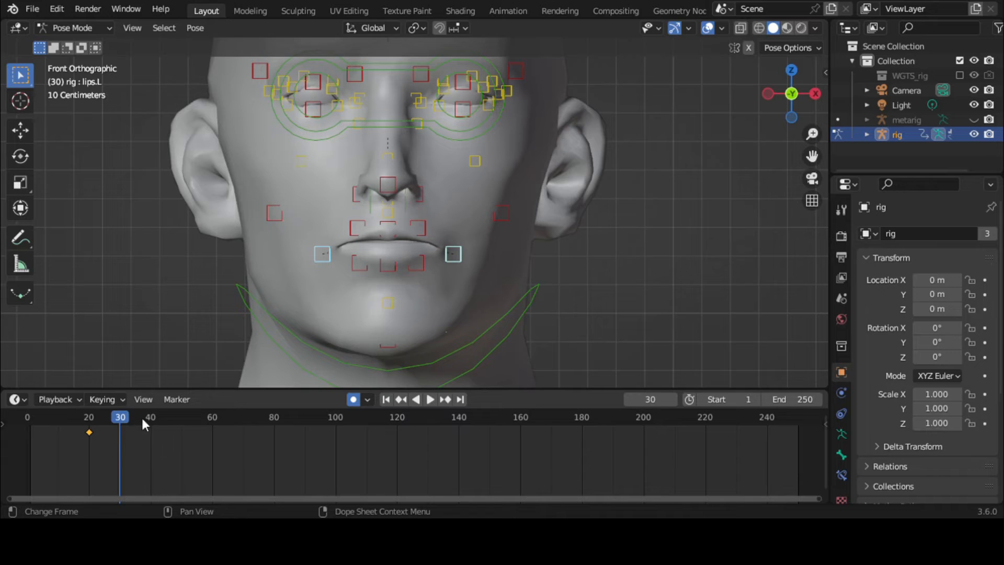
pyautogui.press('g')
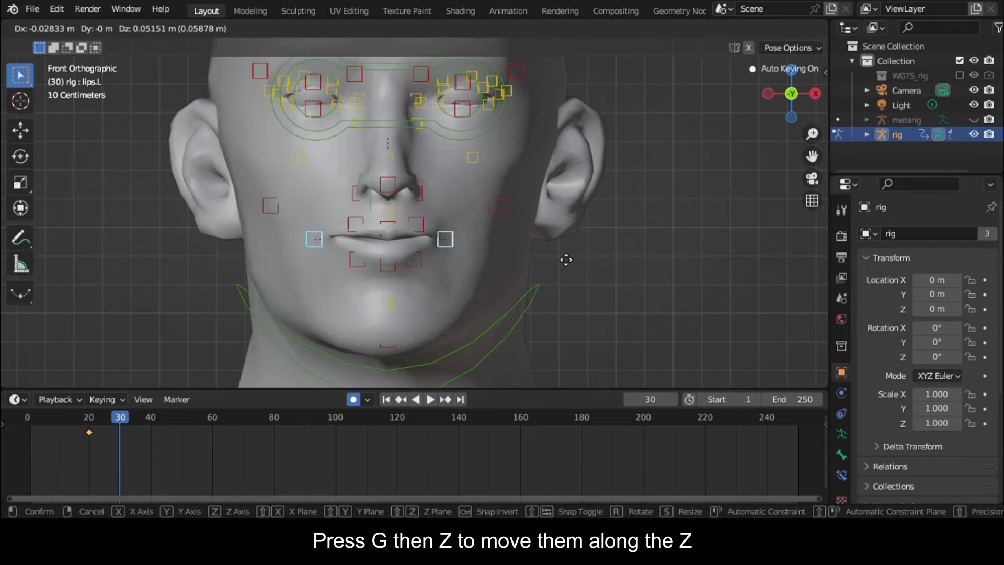
pyautogui.press('z')
pyautogui.click(564, 258)
pyautogui.press('s')
pyautogui.click(595, 270)
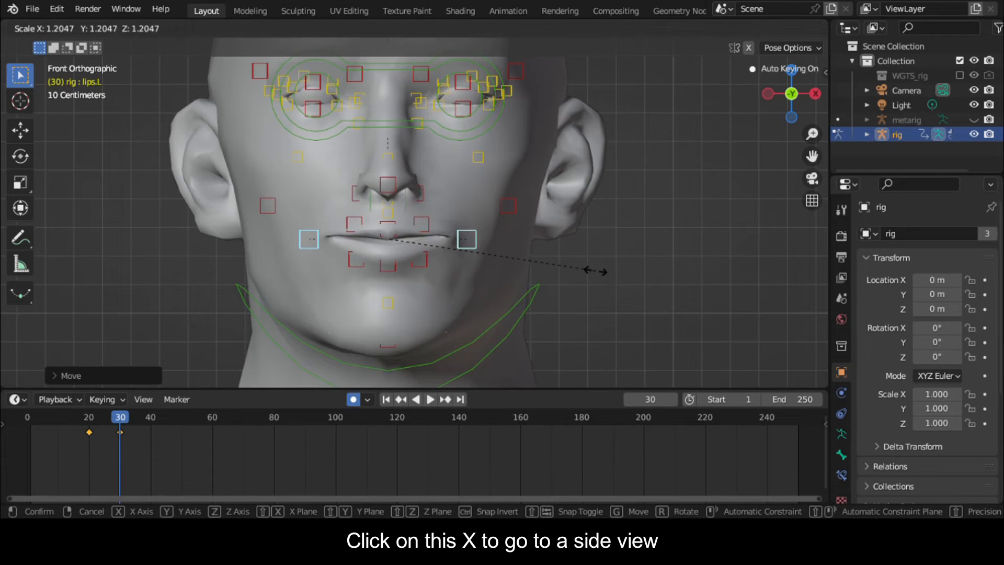
pyautogui.click(595, 270)
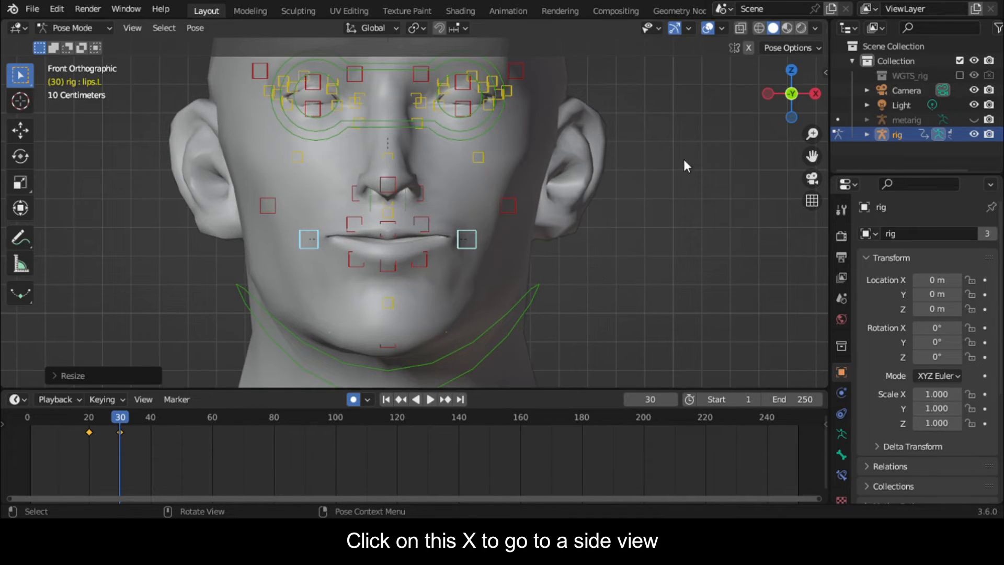
# Step: In side view at frame 30, move both mouth-corner controls backward along the cheeks to shape the smile
pyautogui.click(815, 94)
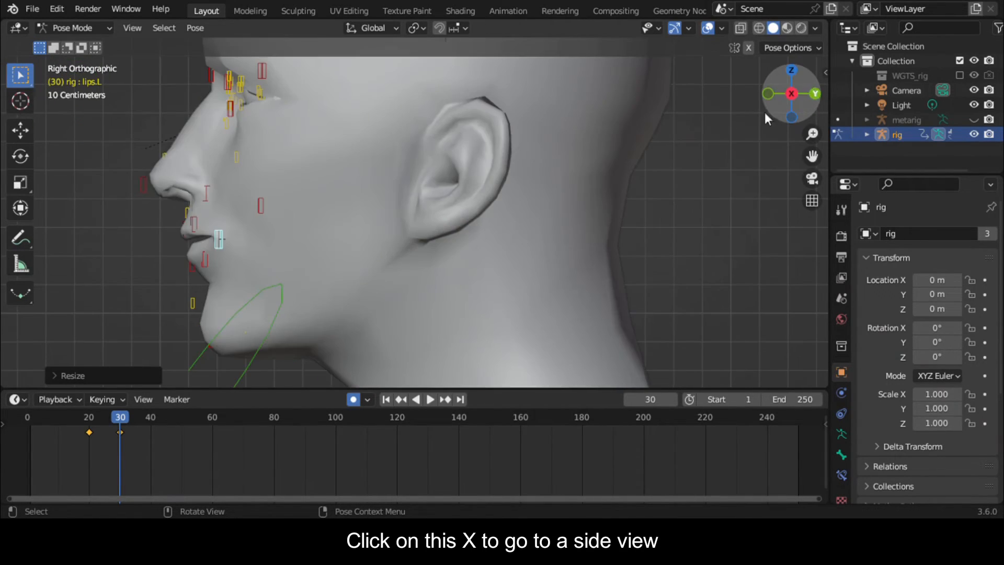
pyautogui.press('g')
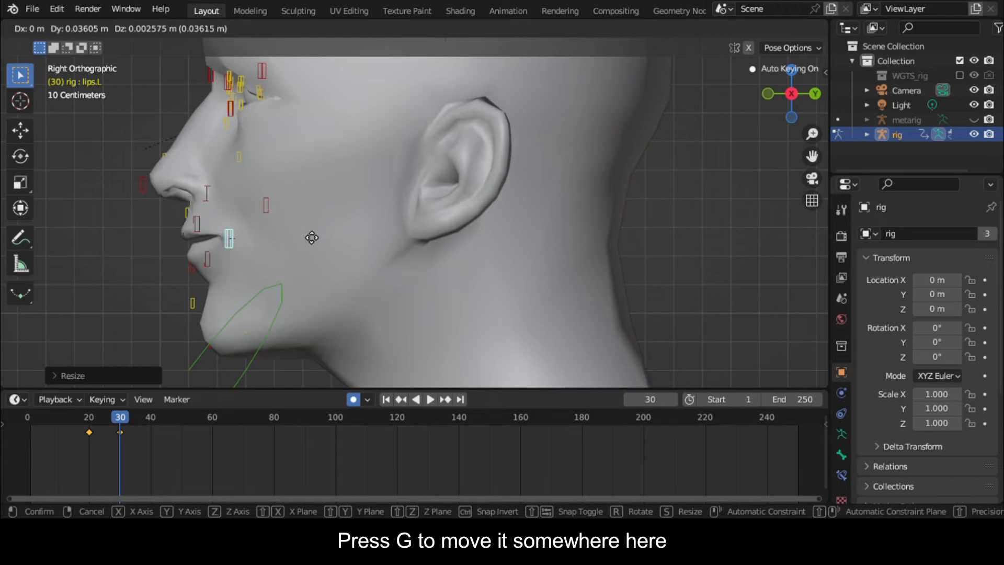
pyautogui.click(319, 234)
# Step: Select both lower cheek controls and key their rest position at frame 20
pyautogui.moveTo(774, 91); pyautogui.dragTo(784, 94)
pyautogui.click(306, 210)
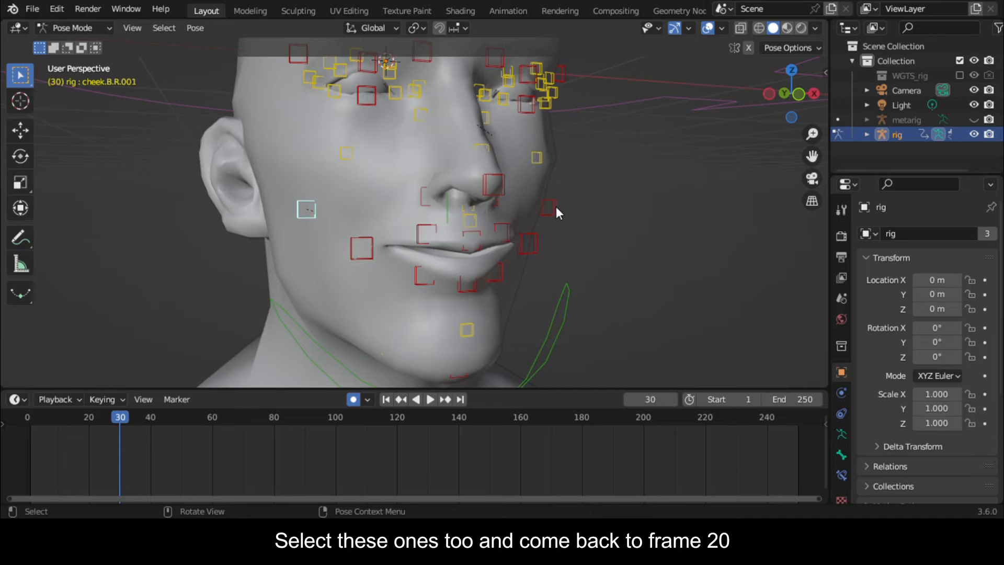
pyautogui.moveTo(784, 93); pyautogui.dragTo(725, 94)
pyautogui.click(784, 93)
pyautogui.press('g')
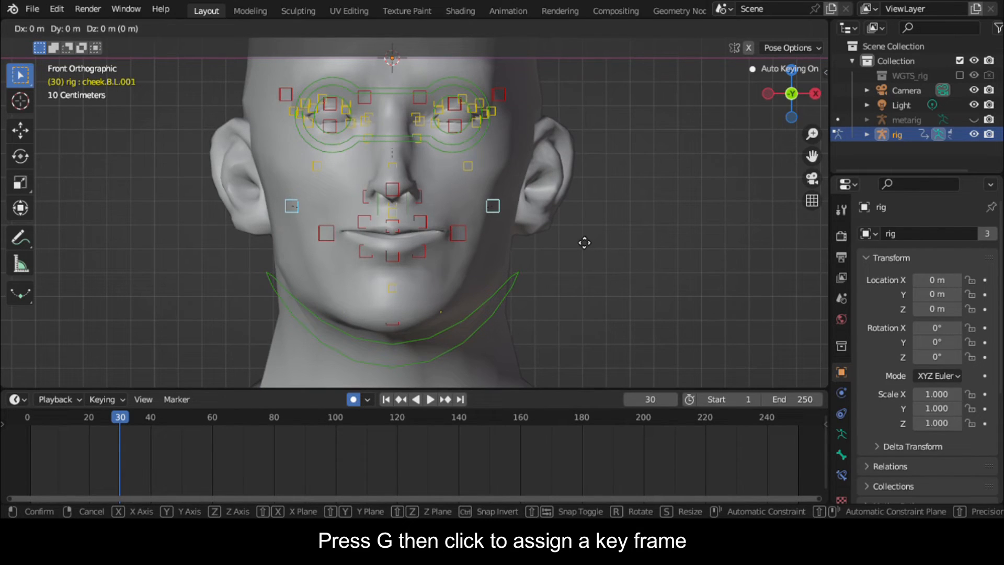
pyautogui.click(584, 242)
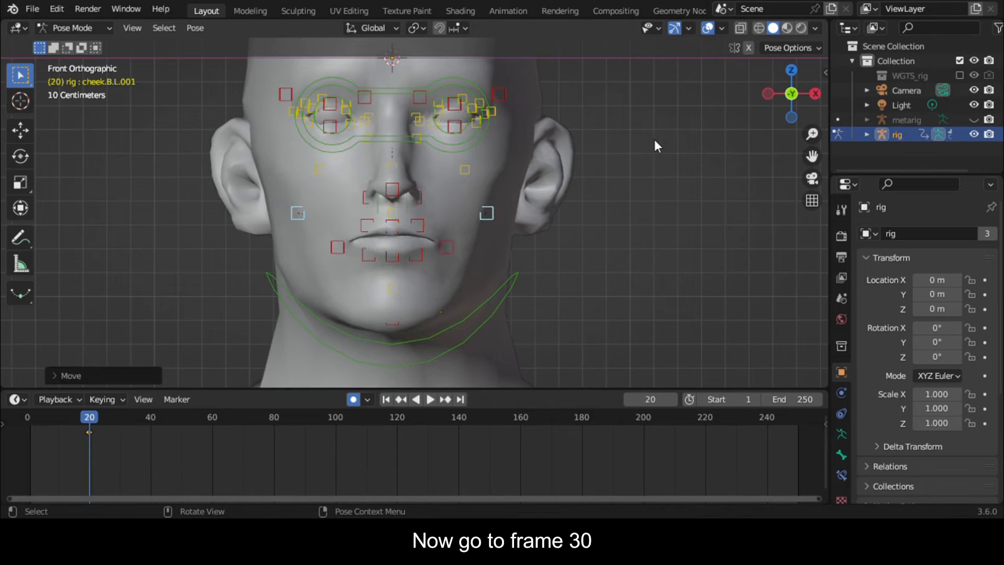
# Step: At frame 30, raise both lower cheek controls slightly along the Z axis
pyautogui.click(118, 420)
pyautogui.press('g')
pyautogui.press('z')
pyautogui.press('z')
pyautogui.press('z')
pyautogui.click(513, 242)
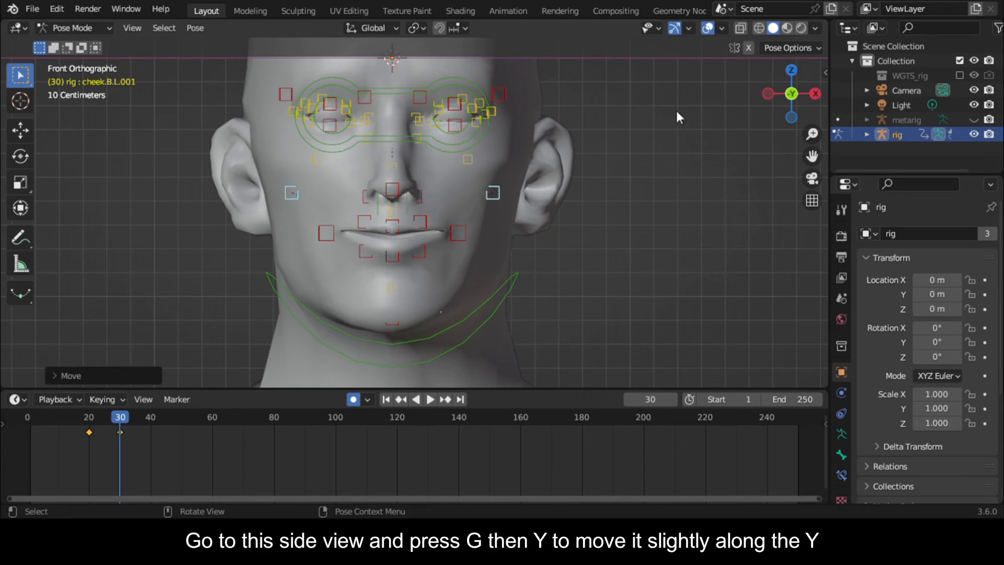
# Step: In side view at frame 30, shift both lower cheek controls slightly along the Y axis
pyautogui.click(815, 94)
pyautogui.press('g')
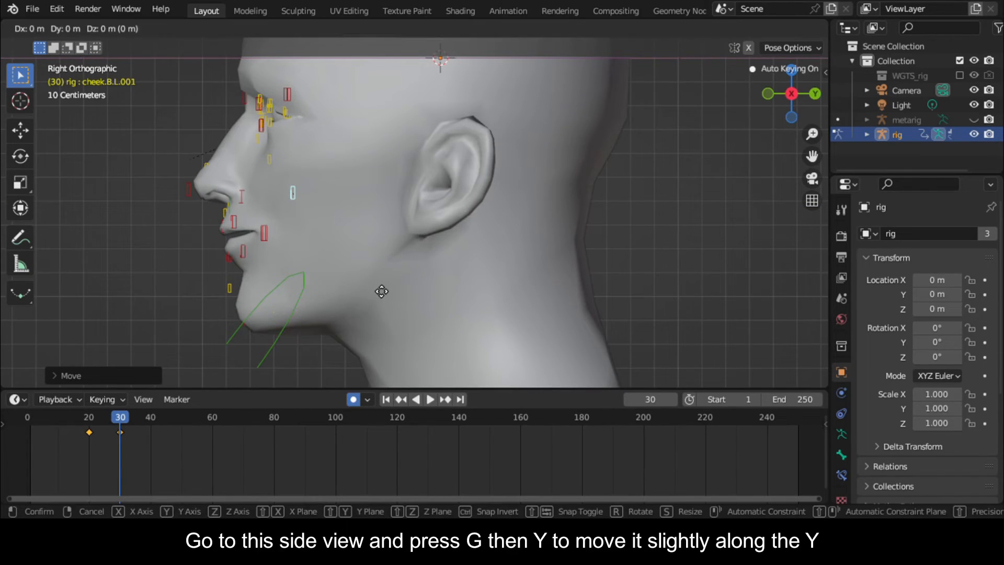
pyautogui.press('x')
pyautogui.press('y')
pyautogui.click(394, 288)
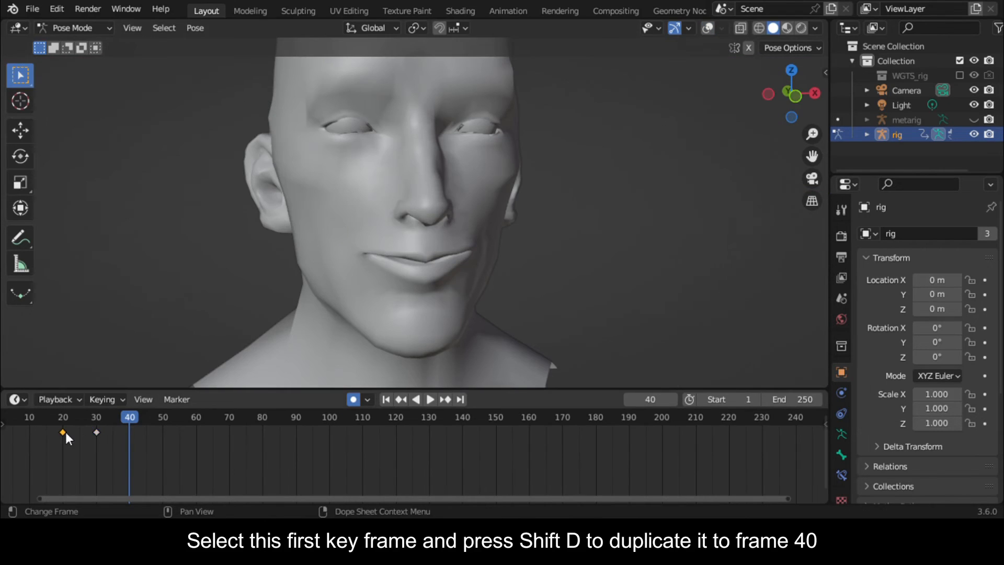
# Step: Show the overlays again and duplicate the cheek controls' frame 20 keyframe to frame 40
pyautogui.click(712, 27)
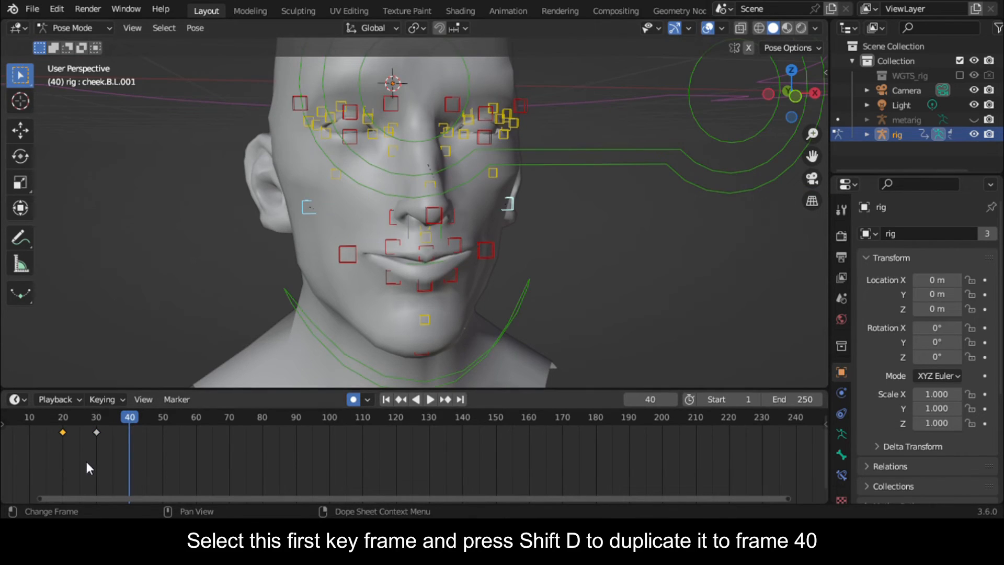
pyautogui.hotkey('shift', 'd')
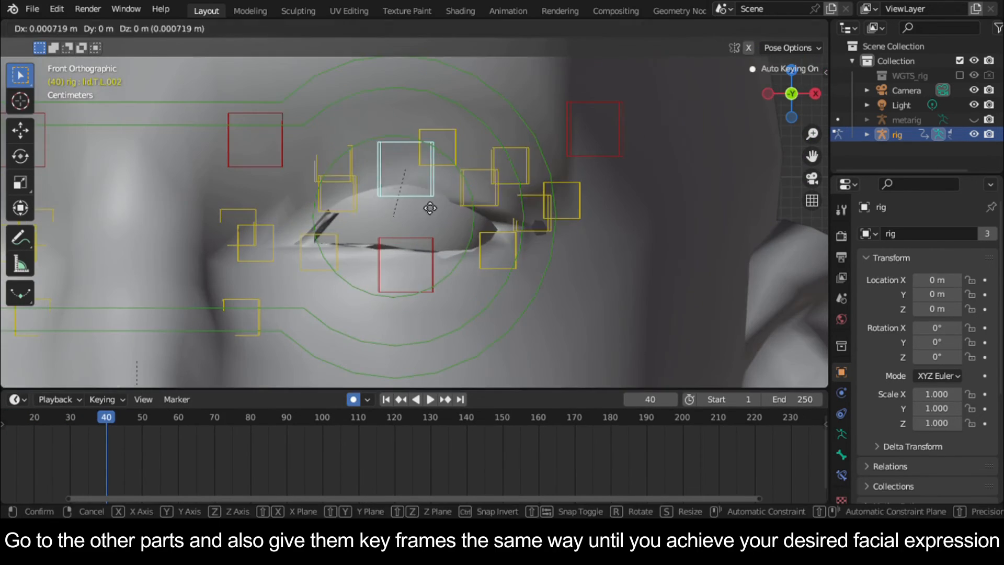
# Step: Key the upper eyelid control at frame 40 and duplicate its keyframe to frame 50 for the blink
pyautogui.press('Return')
pyautogui.hotkey('shift', 'd')
pyautogui.press('Return')
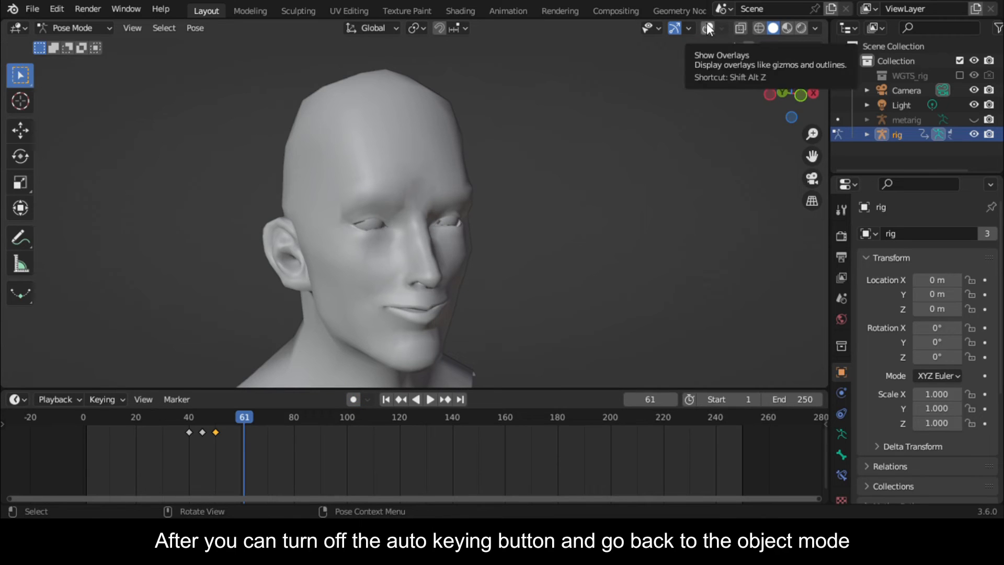
# Step: Return to Object Mode and enable the viewport visibility of the head's Multires modifier
pyautogui.click(97, 27)
pyautogui.click(68, 44)
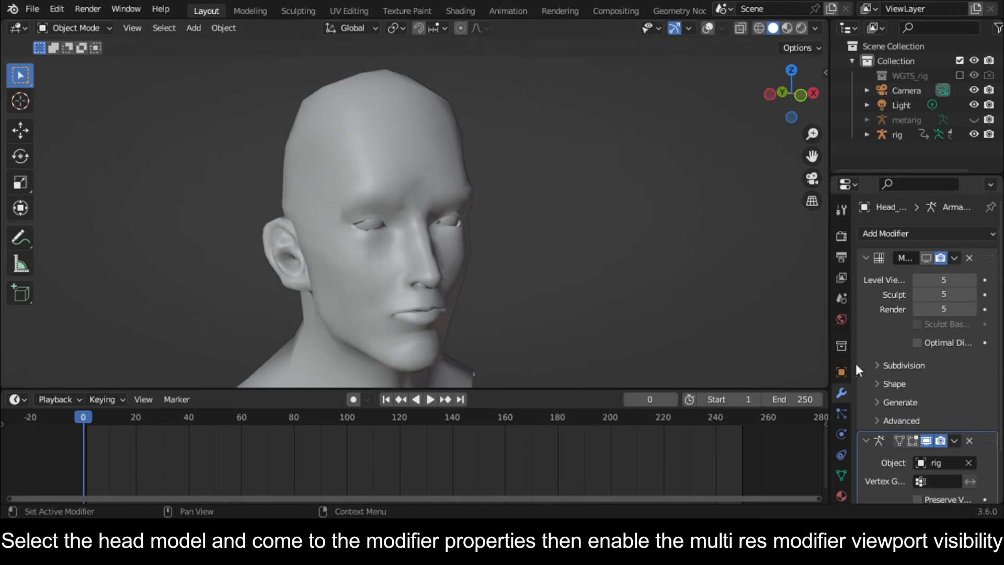
pyautogui.click(927, 257)
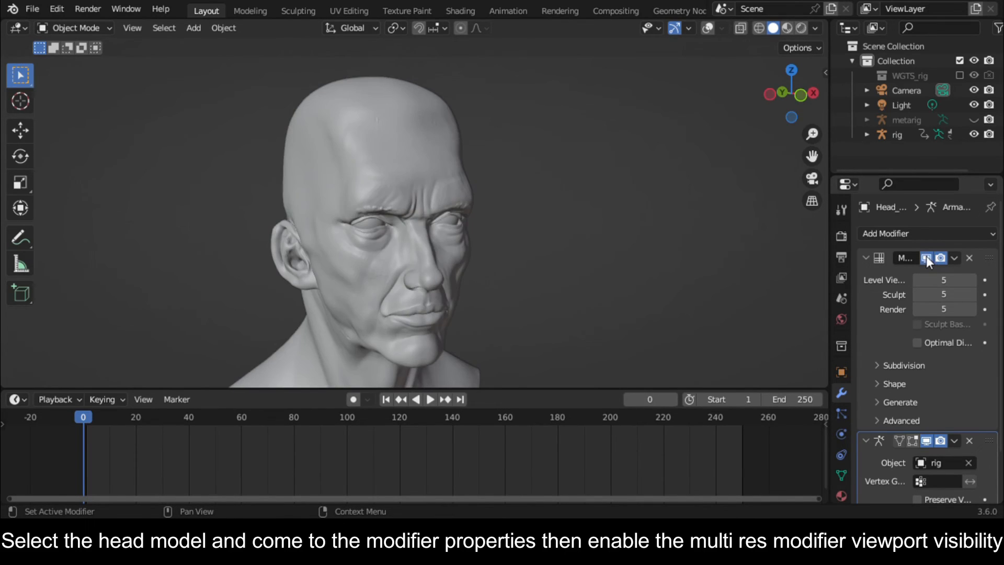
# Step: Set the render engine to Cycles and preview the detailed head in rendered viewport shading
pyautogui.moveTo(791, 93); pyautogui.dragTo(800, 95)
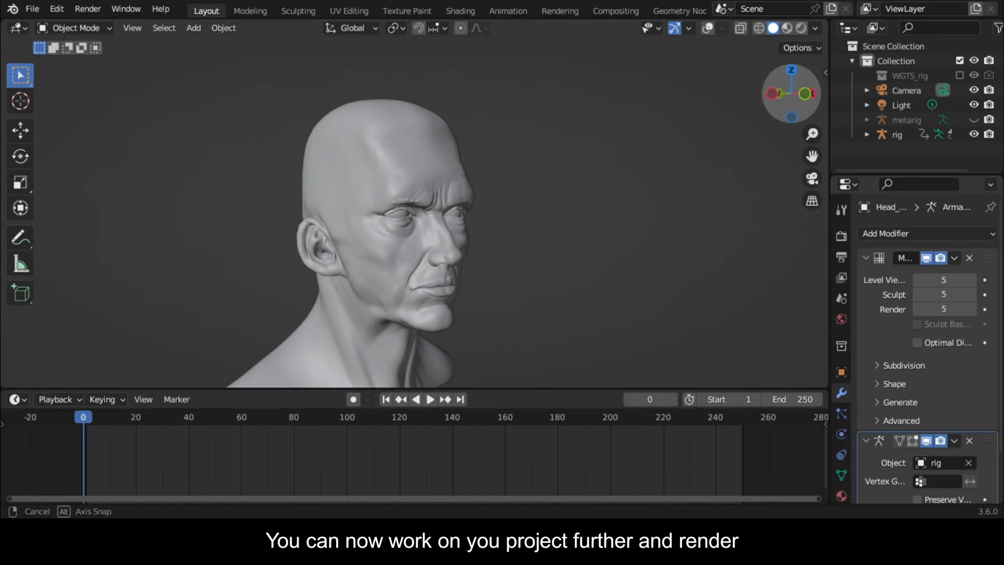
pyautogui.click(841, 256)
pyautogui.click(841, 235)
pyautogui.click(963, 234)
pyautogui.click(931, 283)
pyautogui.click(801, 28)
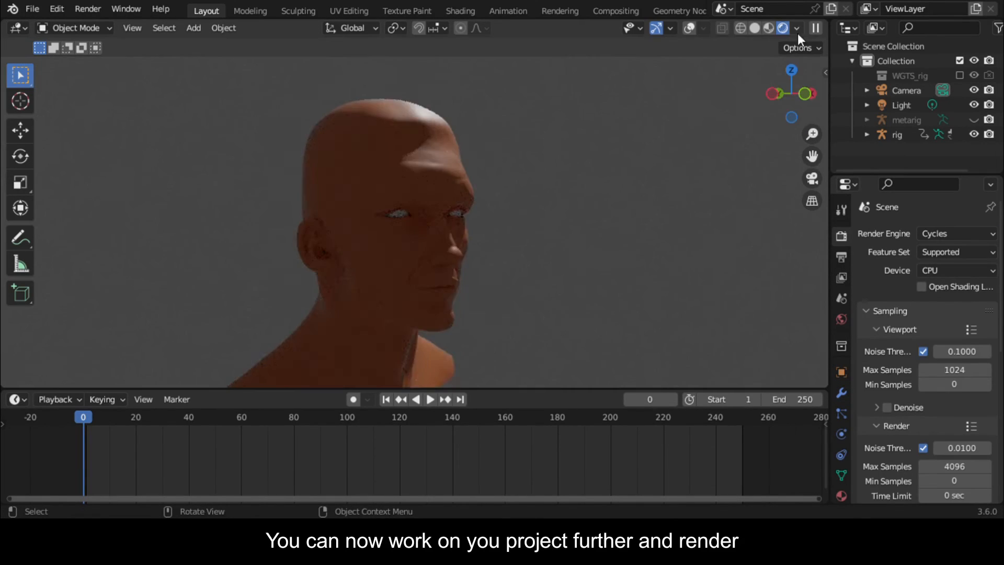
pyautogui.click(88, 9)
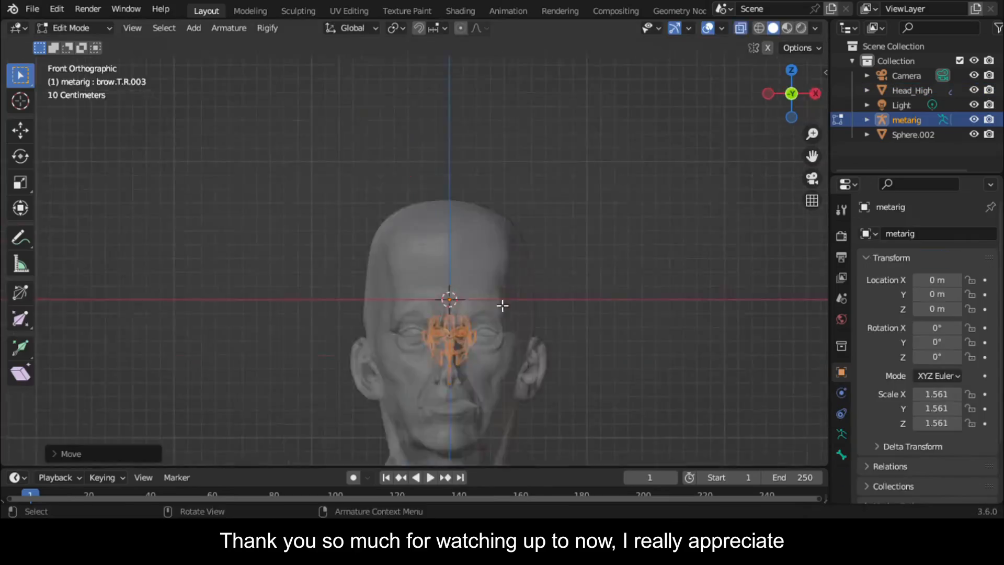
pyautogui.moveTo(502, 305); pyautogui.dragTo(680, 261, button='middle')
pyautogui.click(775, 96)
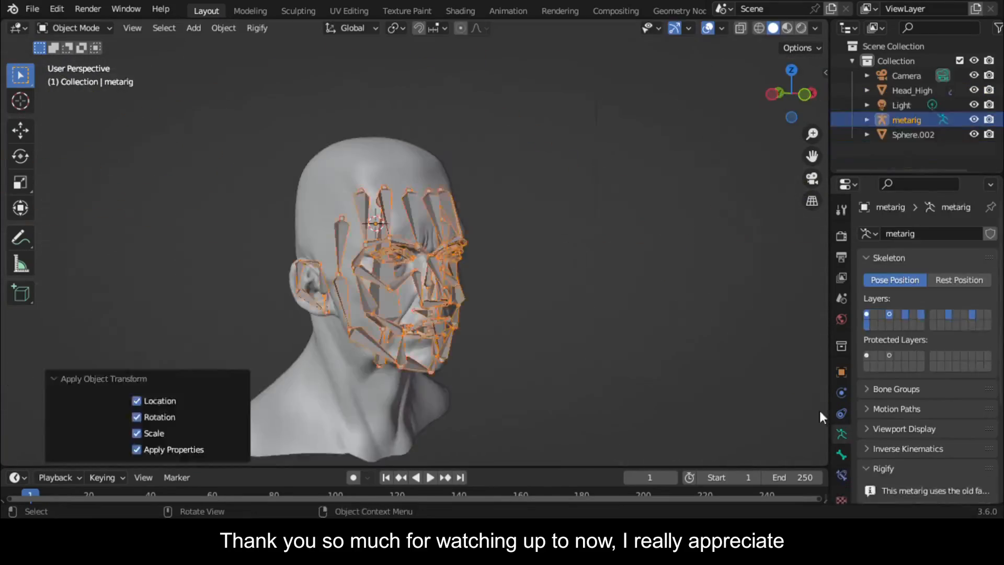